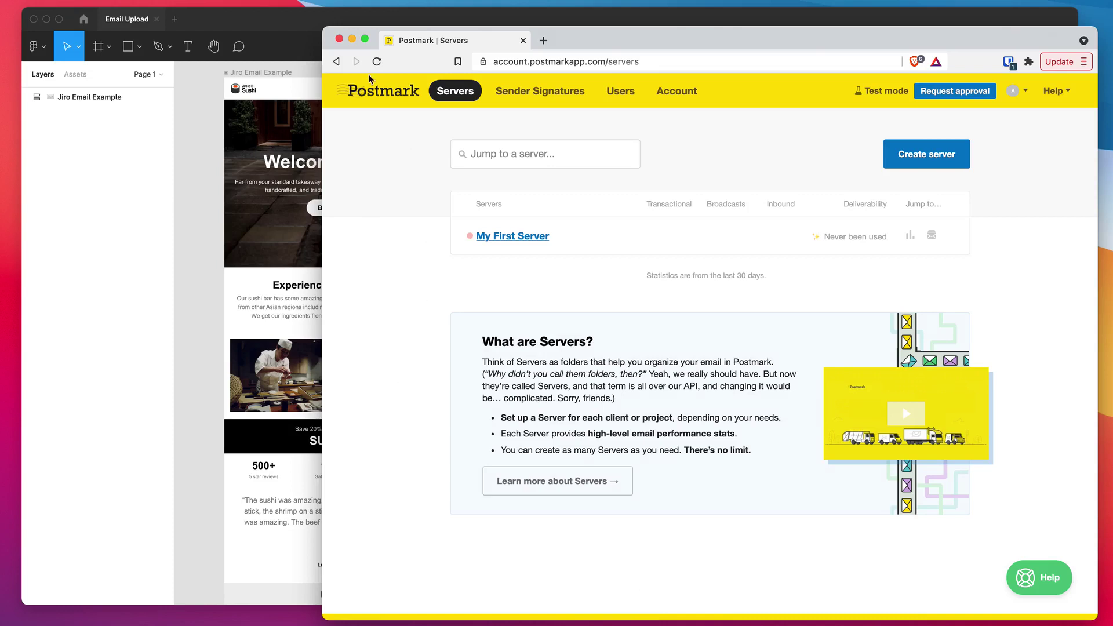
Bring Figma forward, check the Emailify plugin listing, and return to the Email Upload file
click(211, 114)
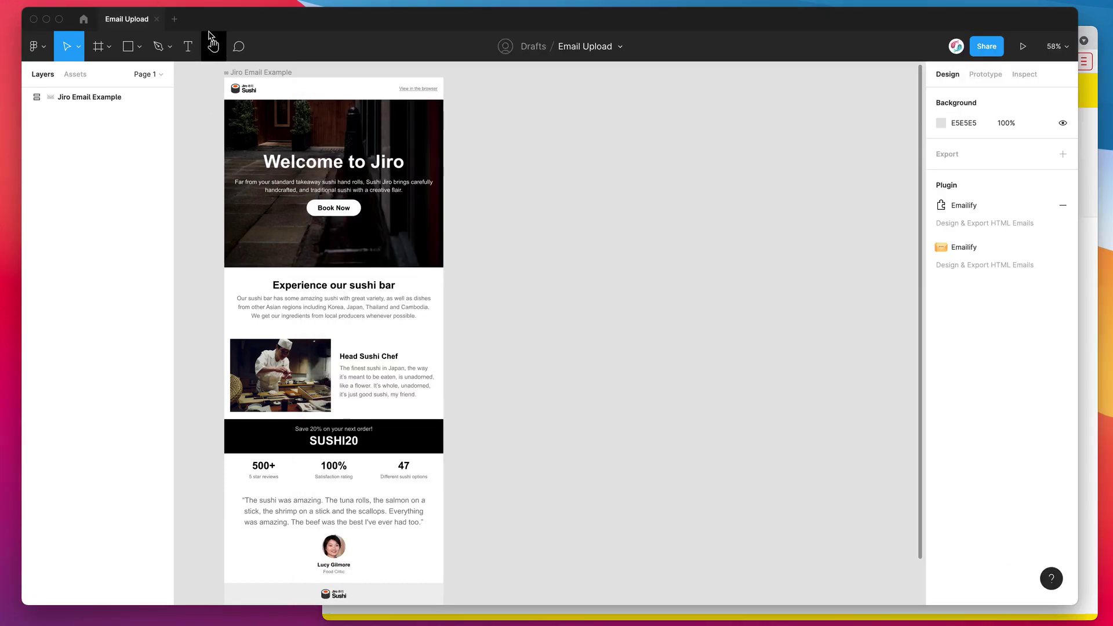
click(84, 22)
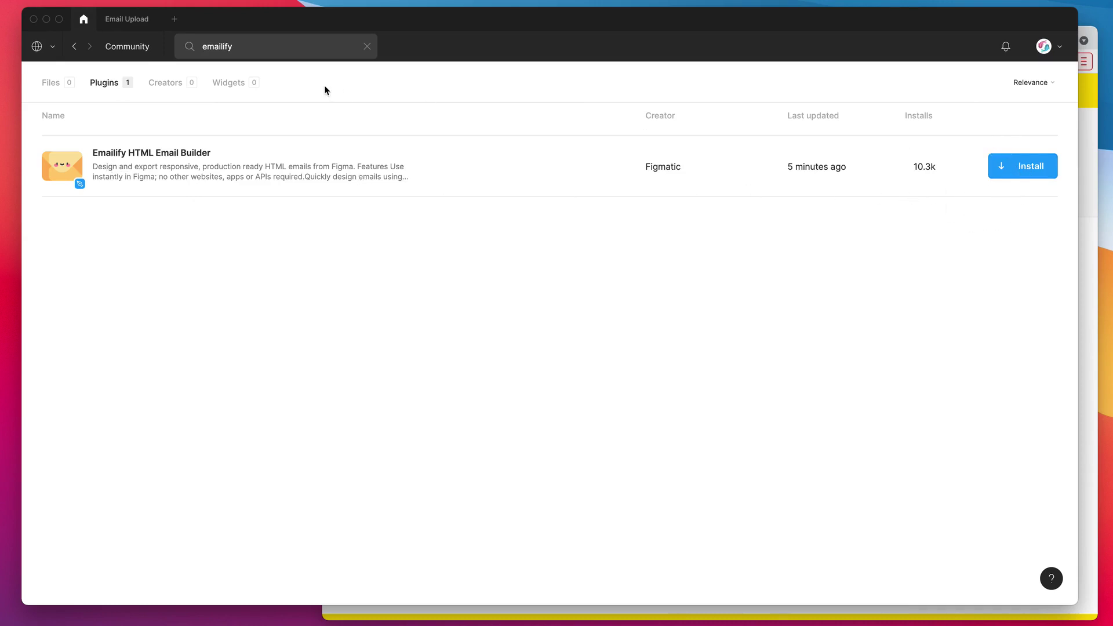
click(131, 22)
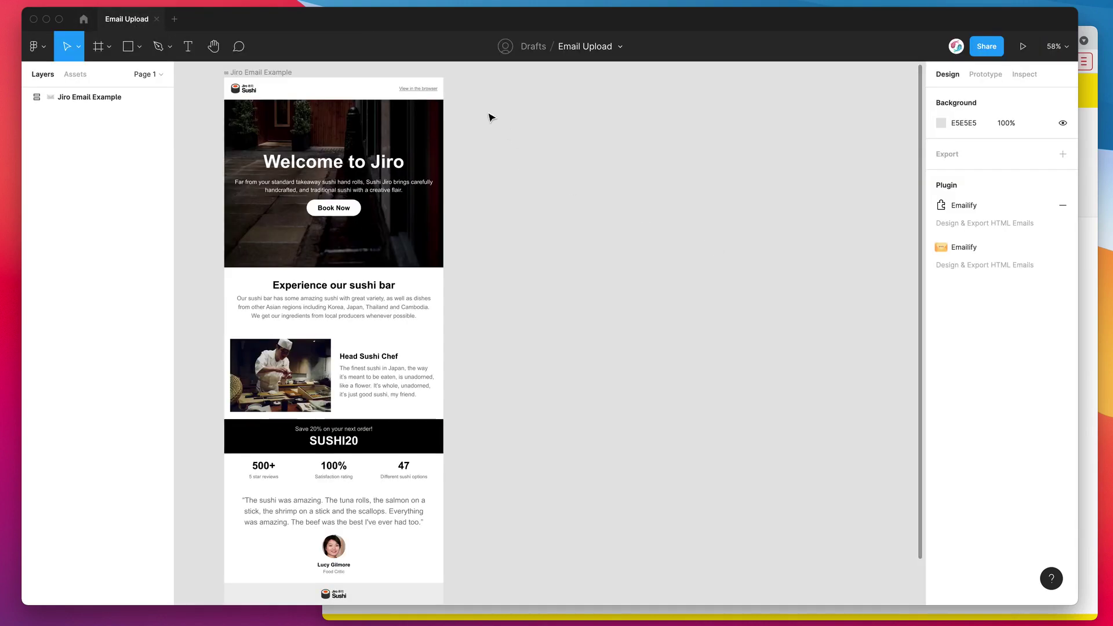
Launch the Emailify HTML Email Builder plugin from the canvas Plugins menu
right_click(509, 114)
mouse_move(532, 193)
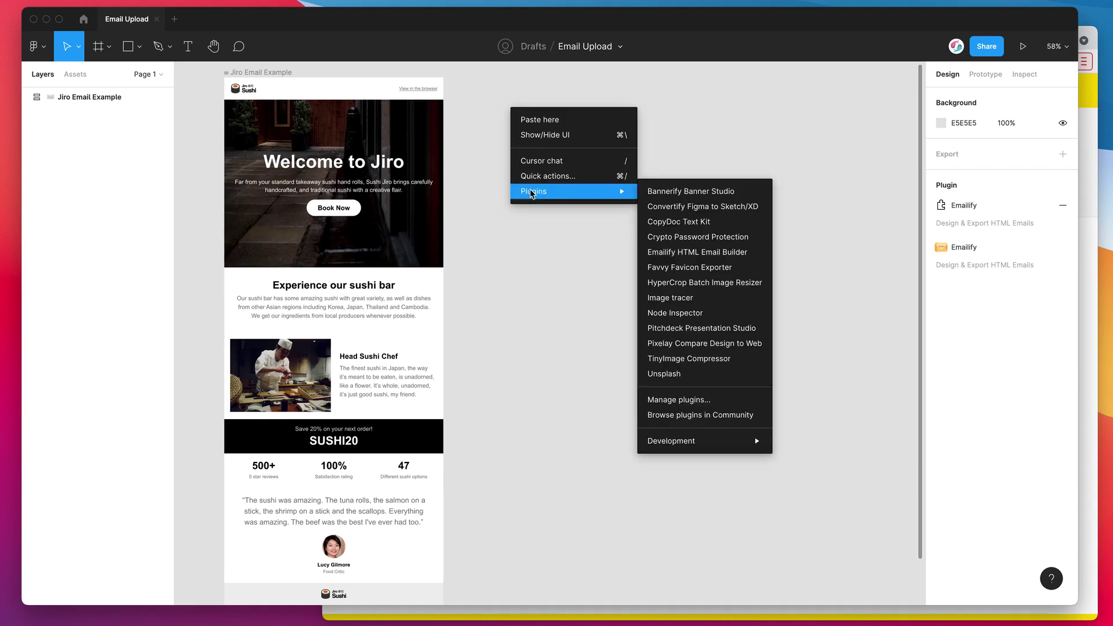
click(691, 253)
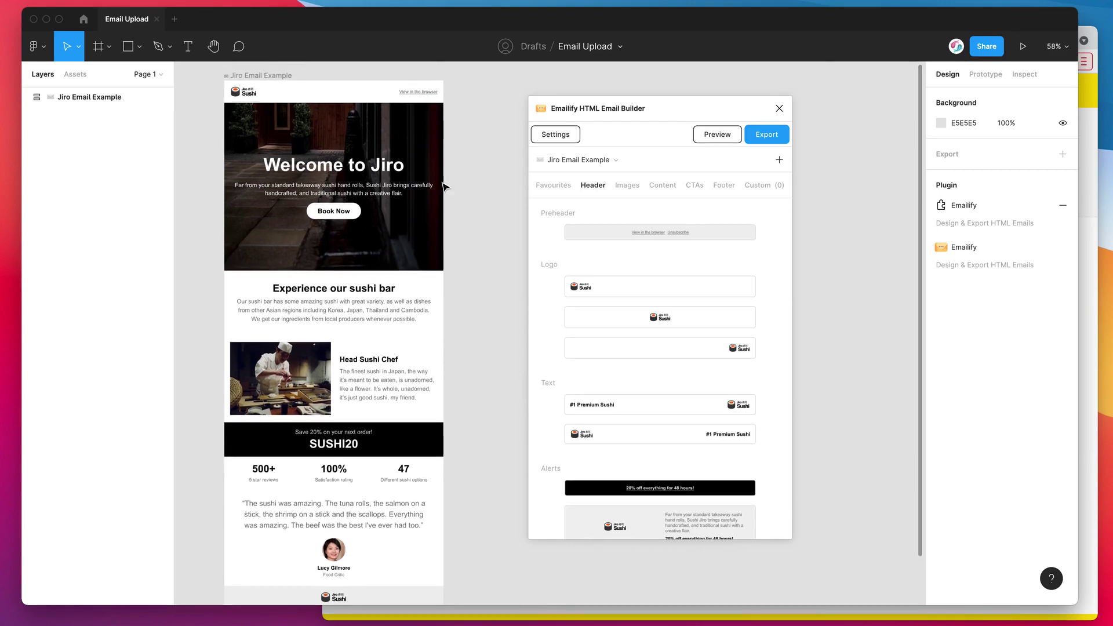
Look through the Emailify header blocks and shift the plugin window to the left
scroll(289, 314, up, 1)
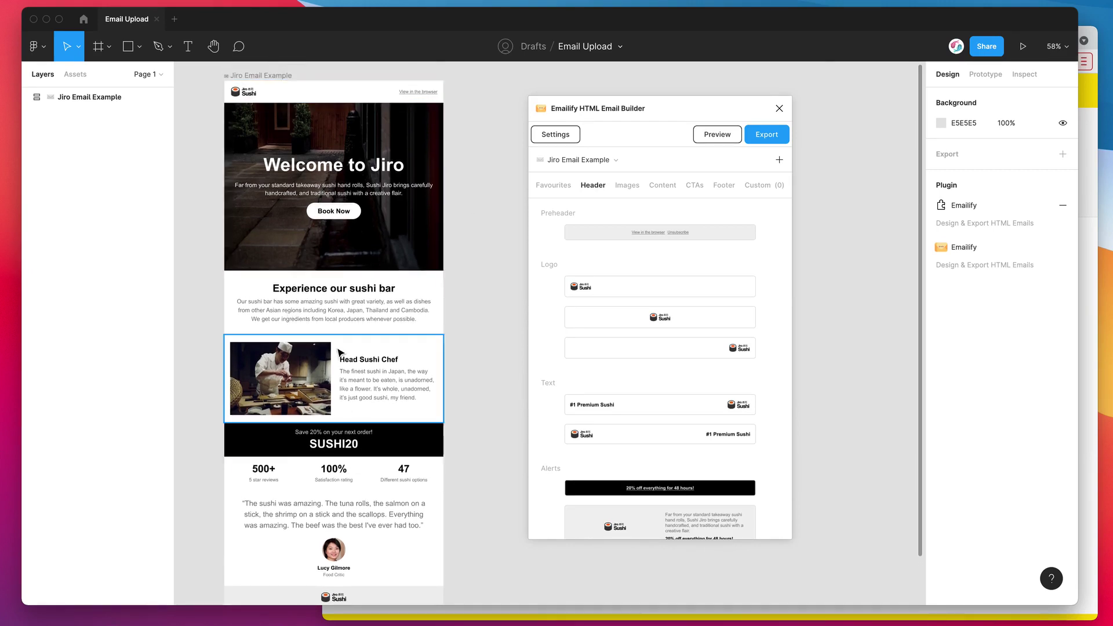
scroll(337, 352, up, 2)
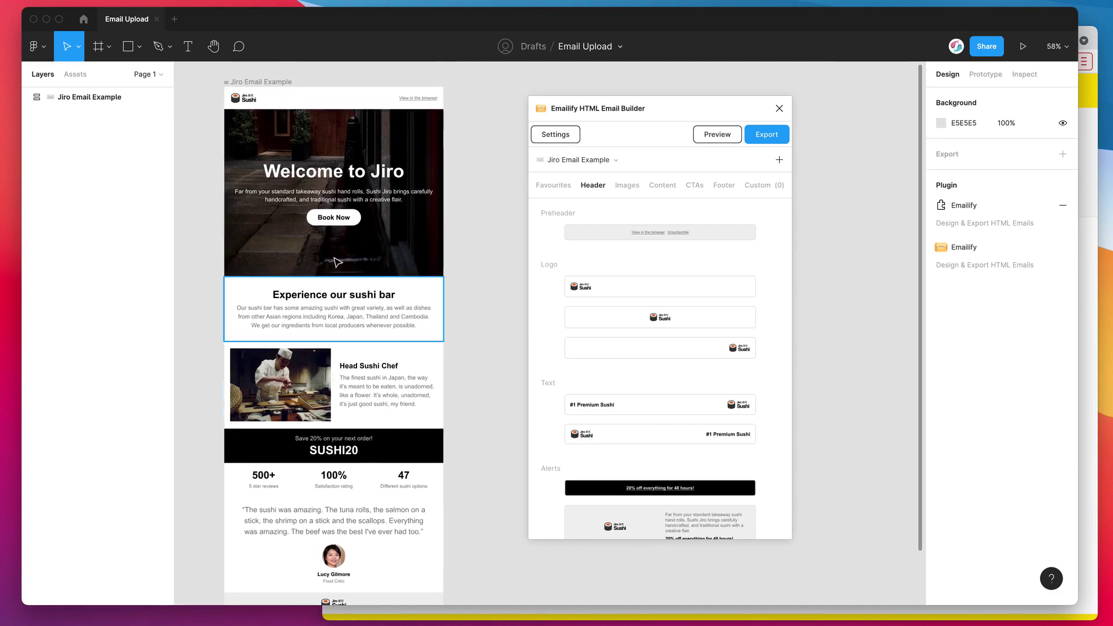
scroll(354, 347, down, 6)
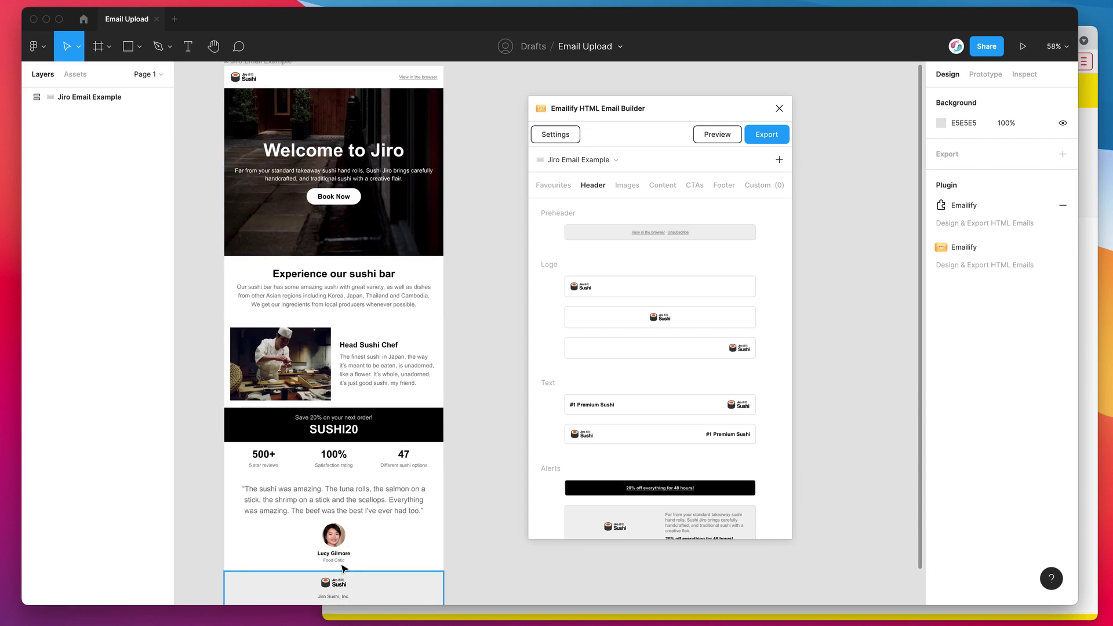
scroll(350, 522, down, 4)
scroll(351, 493, up, 10)
scroll(360, 406, down, 4)
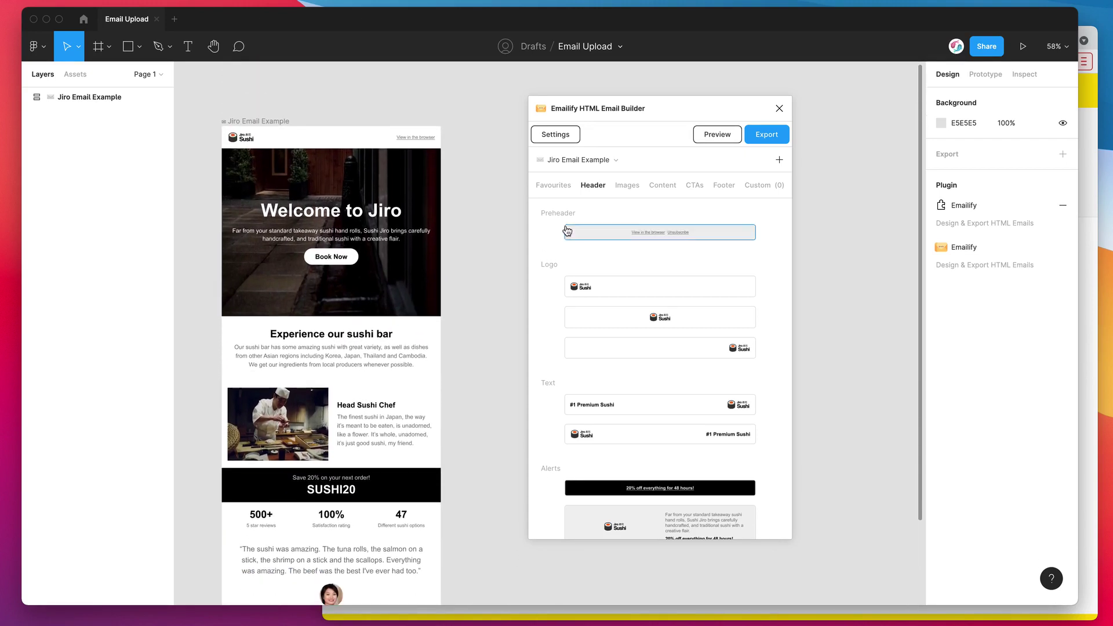
drag(637, 108, 626, 109)
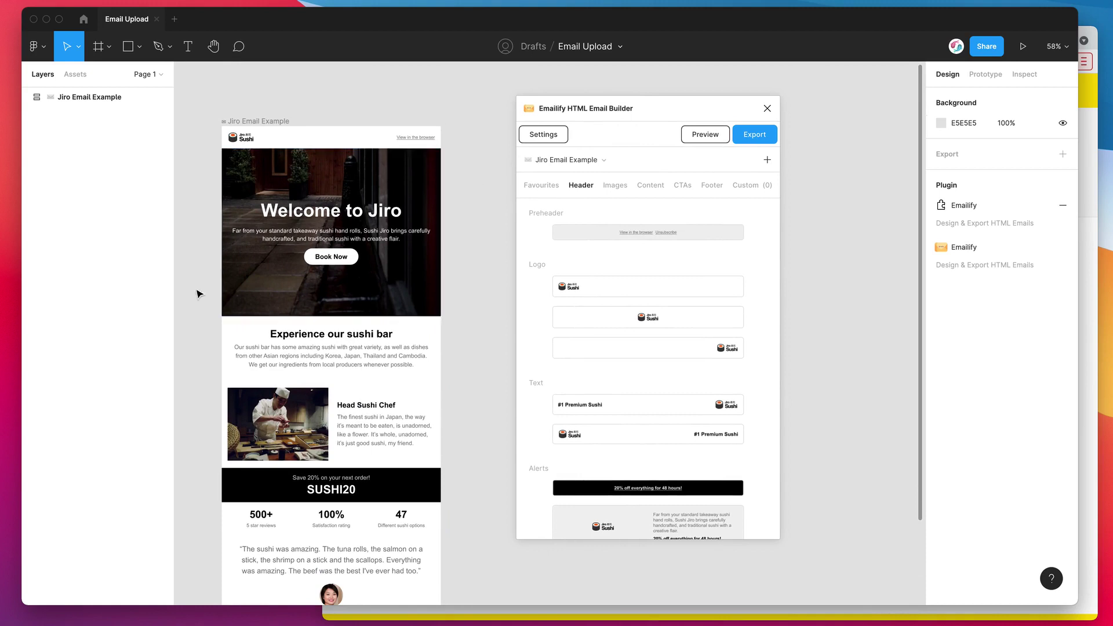
scroll(335, 143, down, 1)
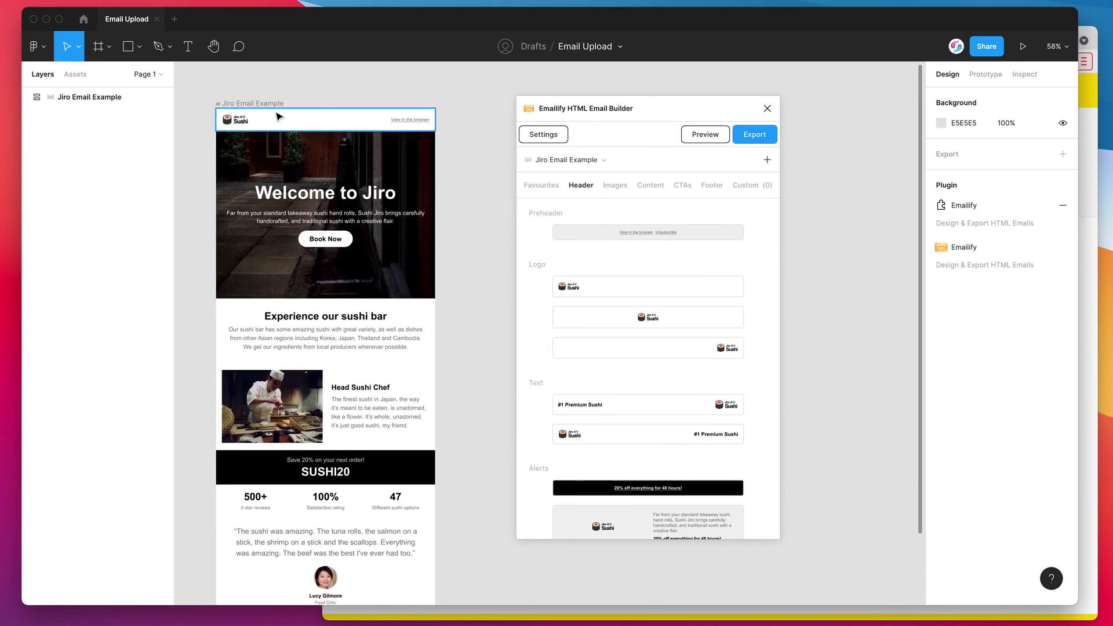
scroll(280, 117, down, 1)
drag(609, 115, 578, 114)
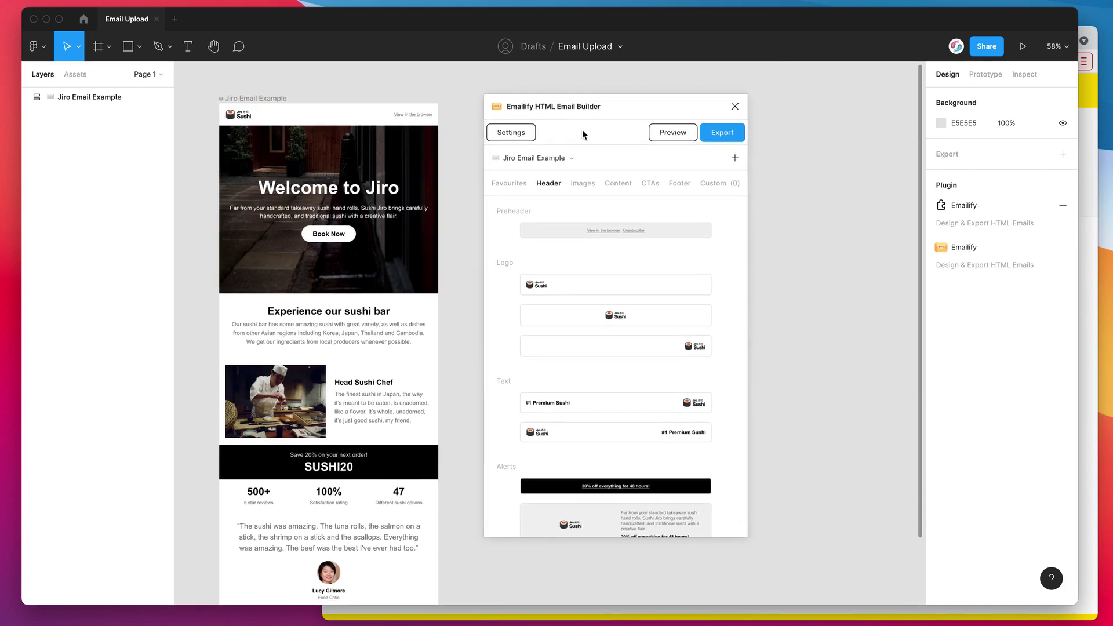
Set the Emailify HTML export's Upload To Platform to Postmark and select the empty API Key field
click(724, 134)
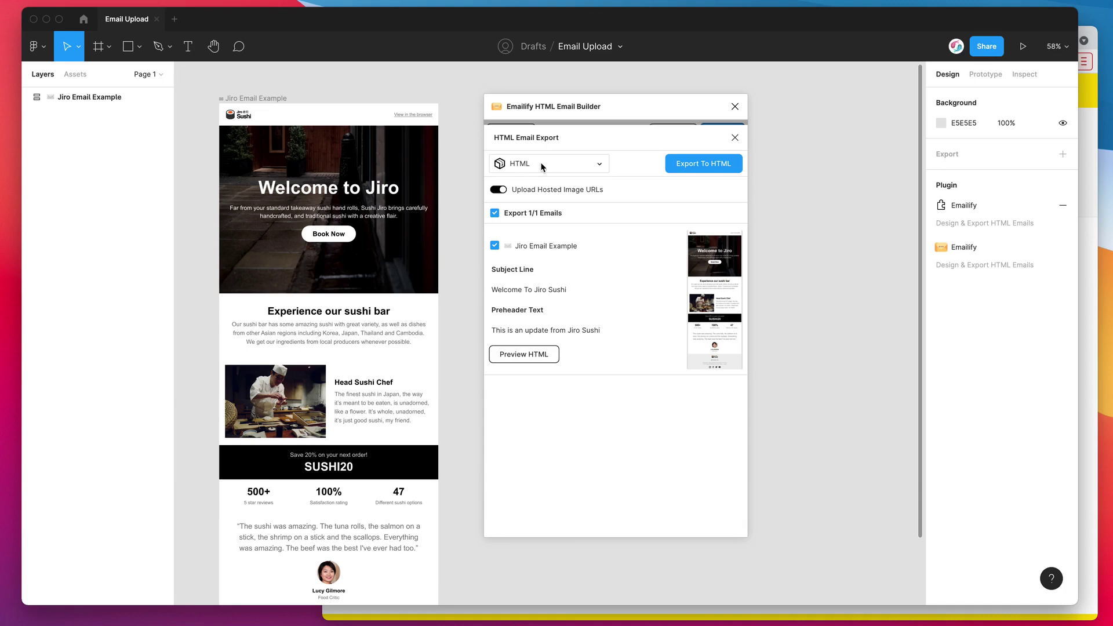
click(542, 167)
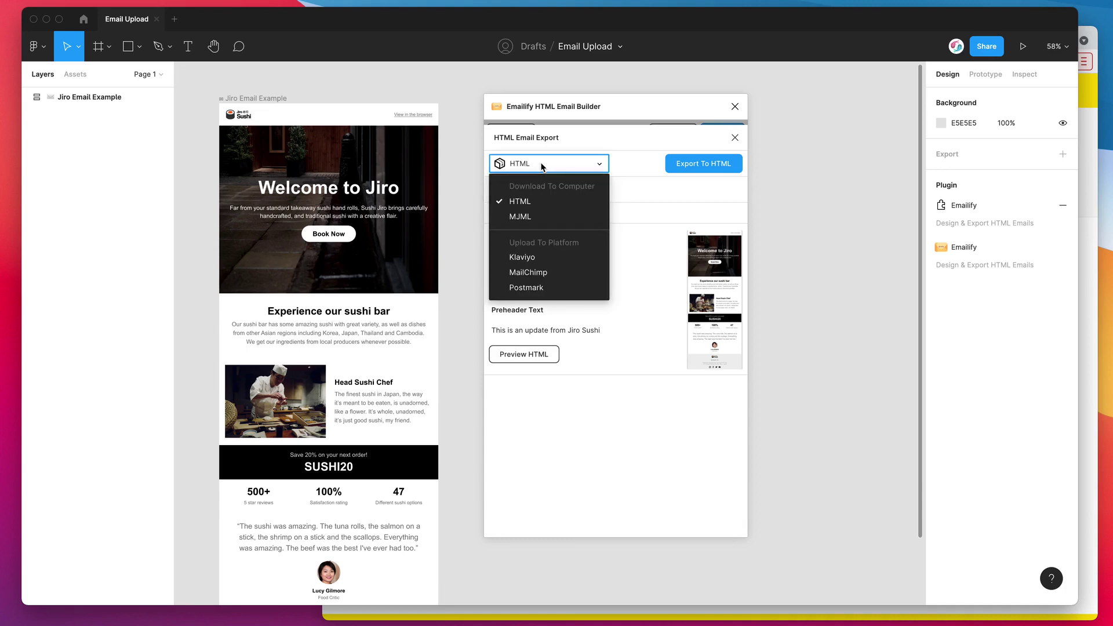
click(526, 288)
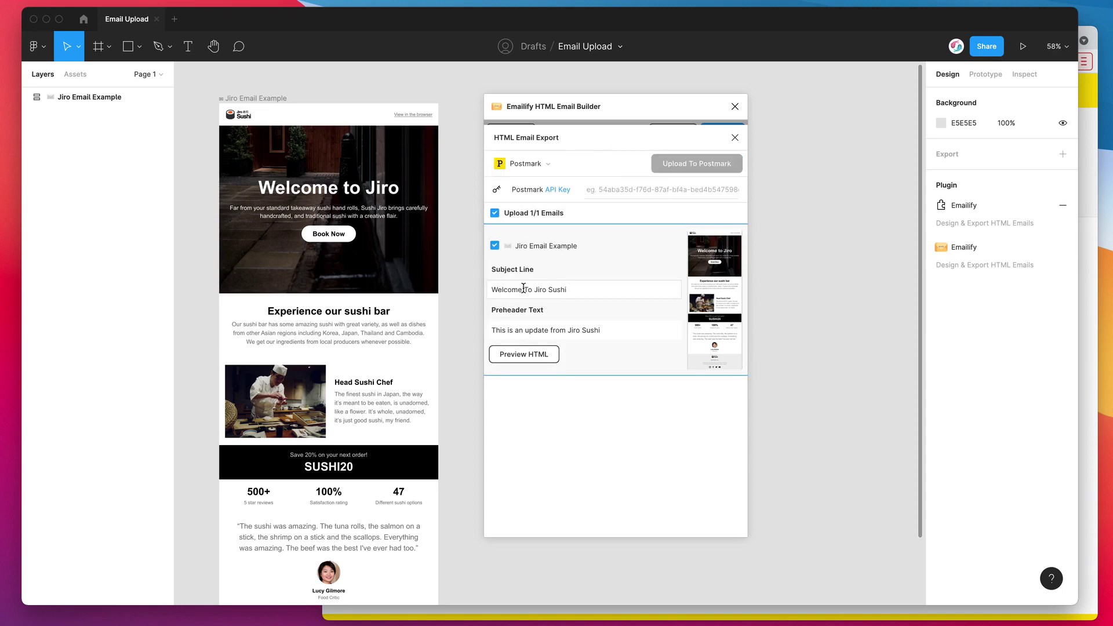
click(591, 190)
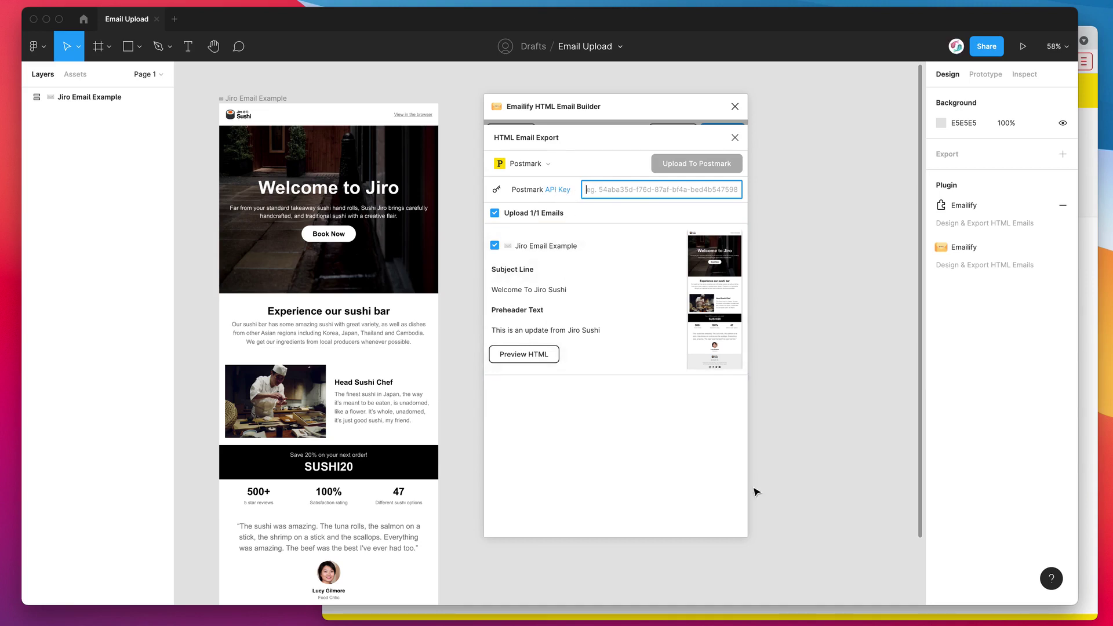
Copy the Server API token from My First Server's API Tokens page in Postmark
click(835, 615)
scroll(707, 452, up, 2)
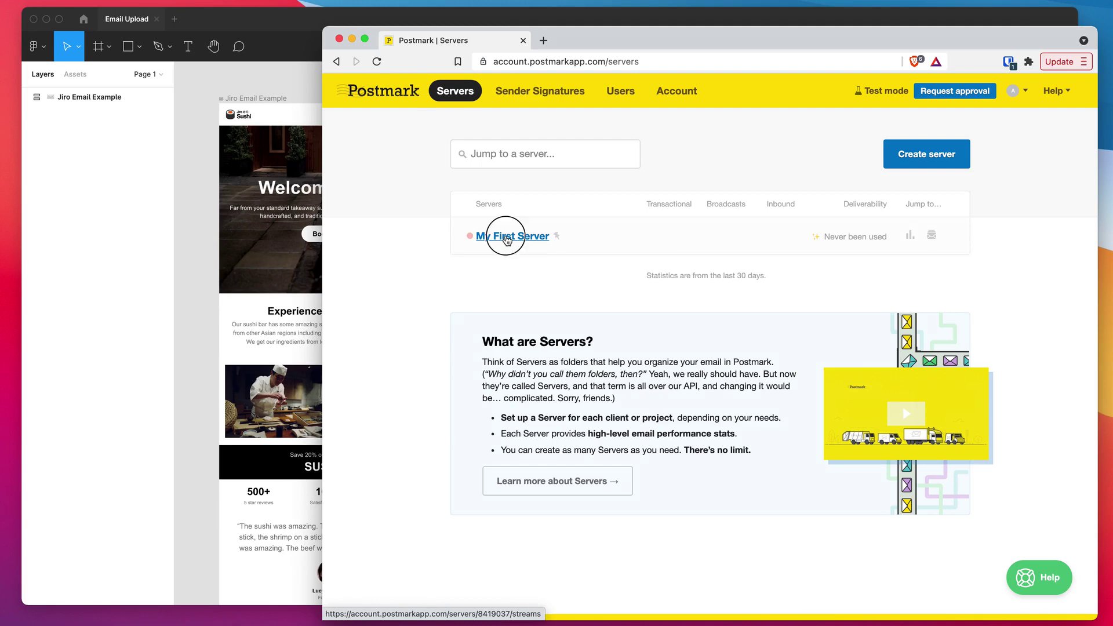
click(507, 240)
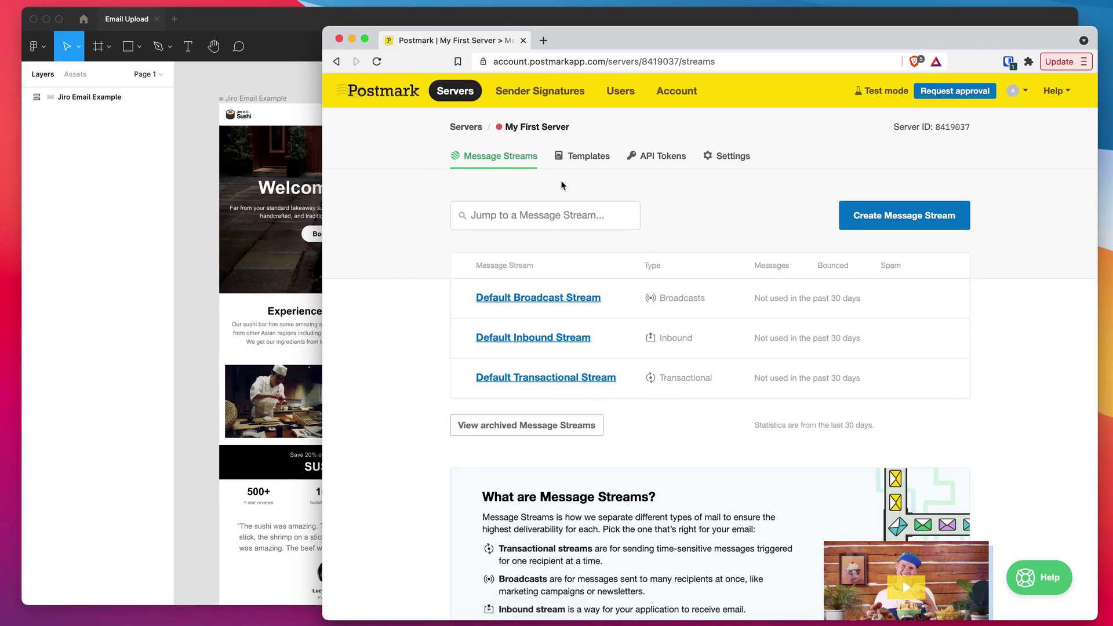
click(659, 160)
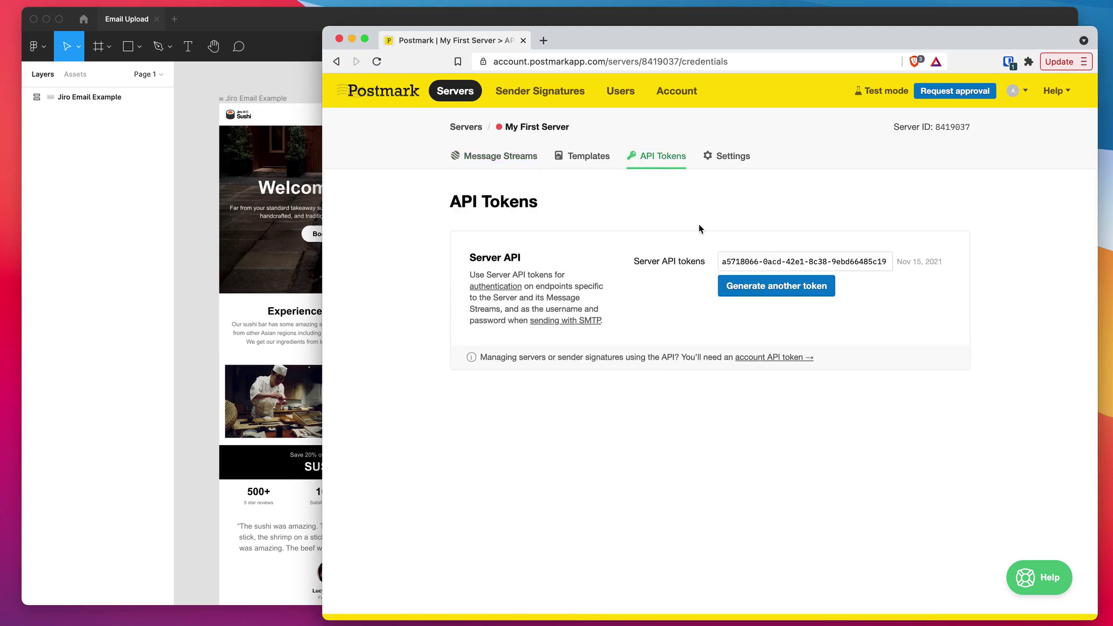
click(794, 264)
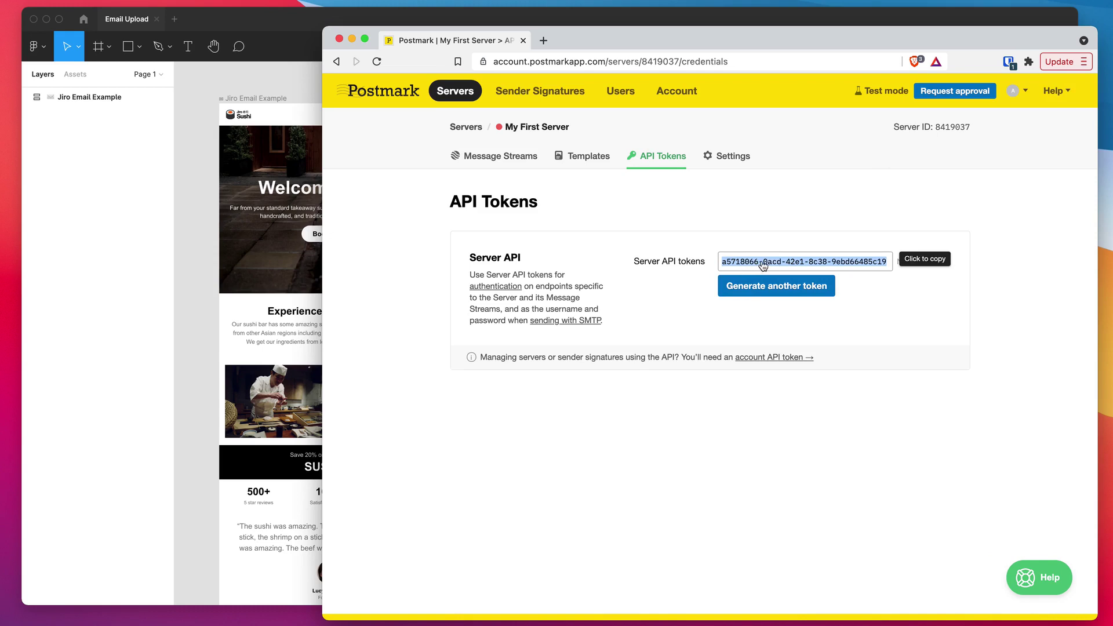
click(781, 262)
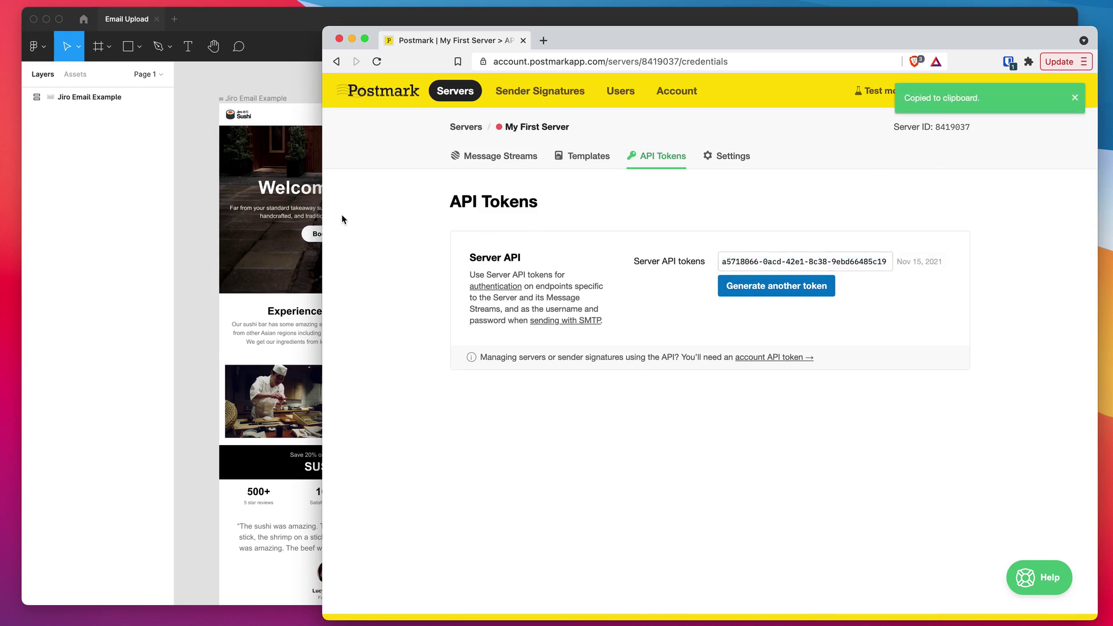
Paste the copied server token into Emailify's Postmark API Key field
click(296, 85)
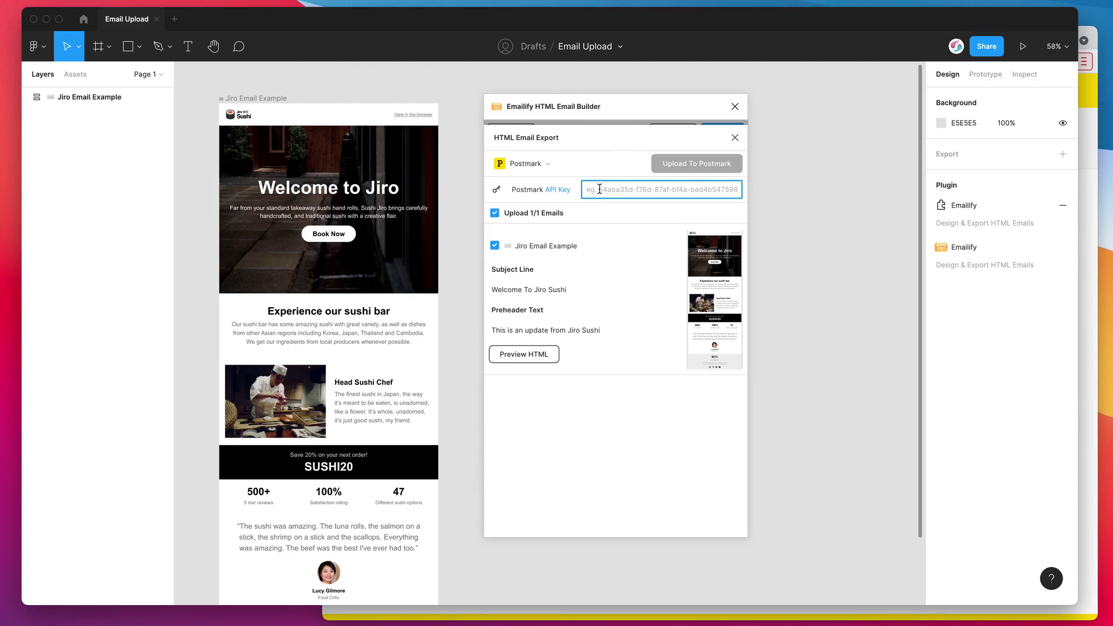
key(super+v)
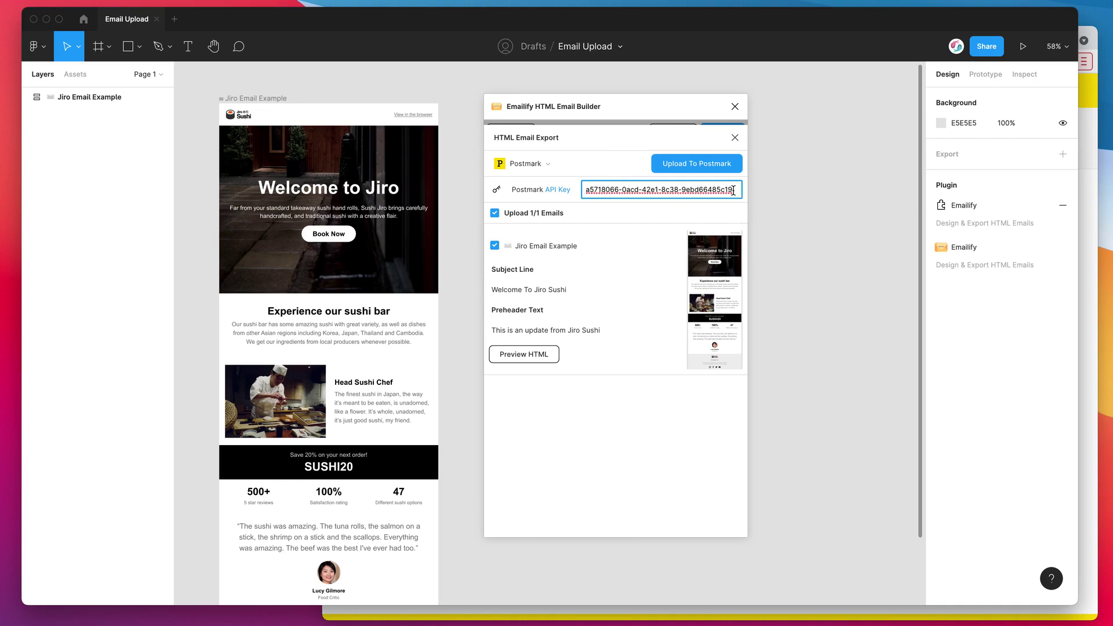
drag(733, 190, 581, 190)
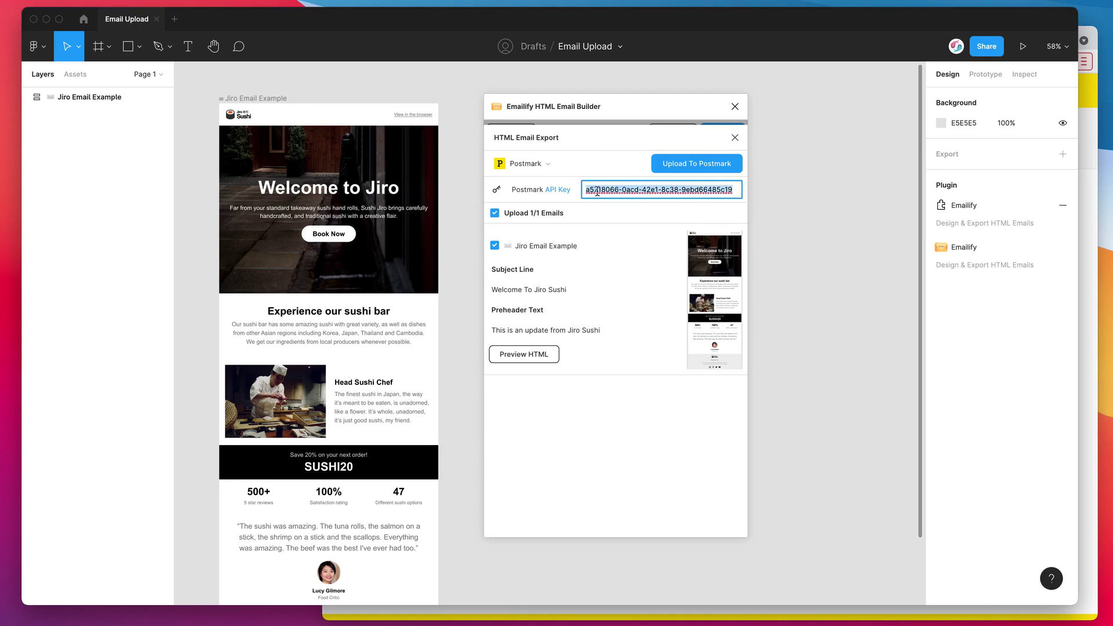
click(597, 192)
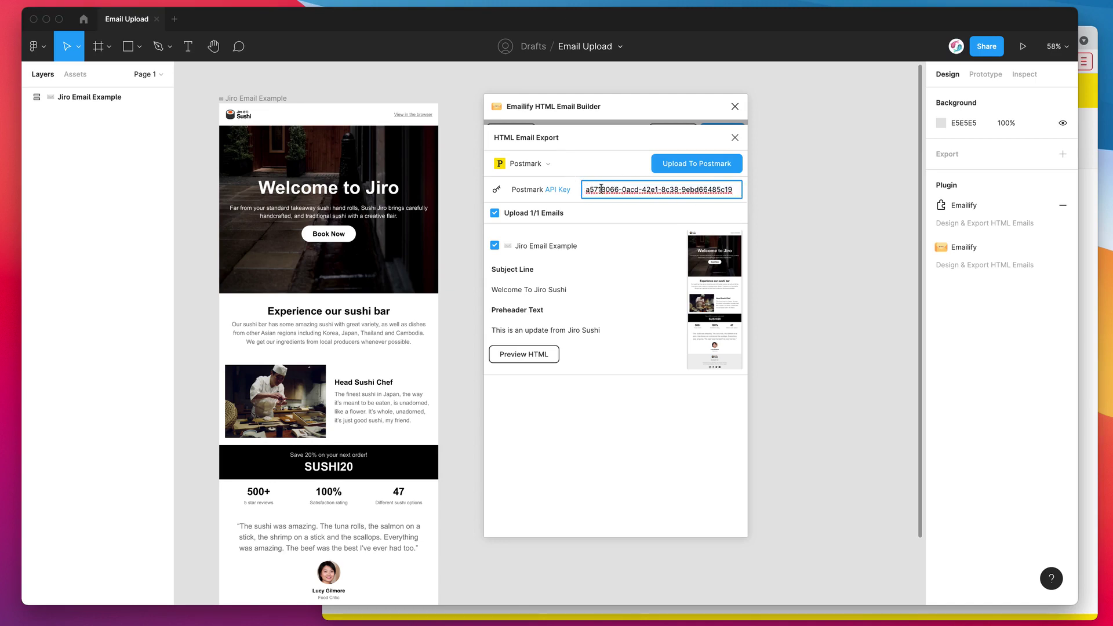
click(624, 179)
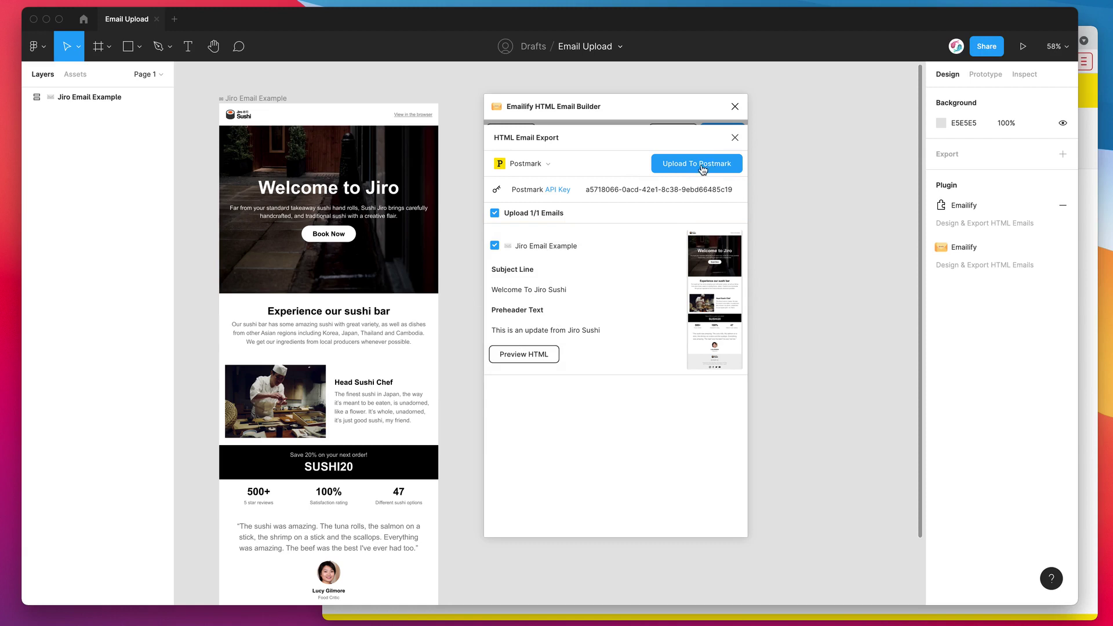
Upload the Jiro Email Example to Postmark with Upload To Postmark
click(679, 167)
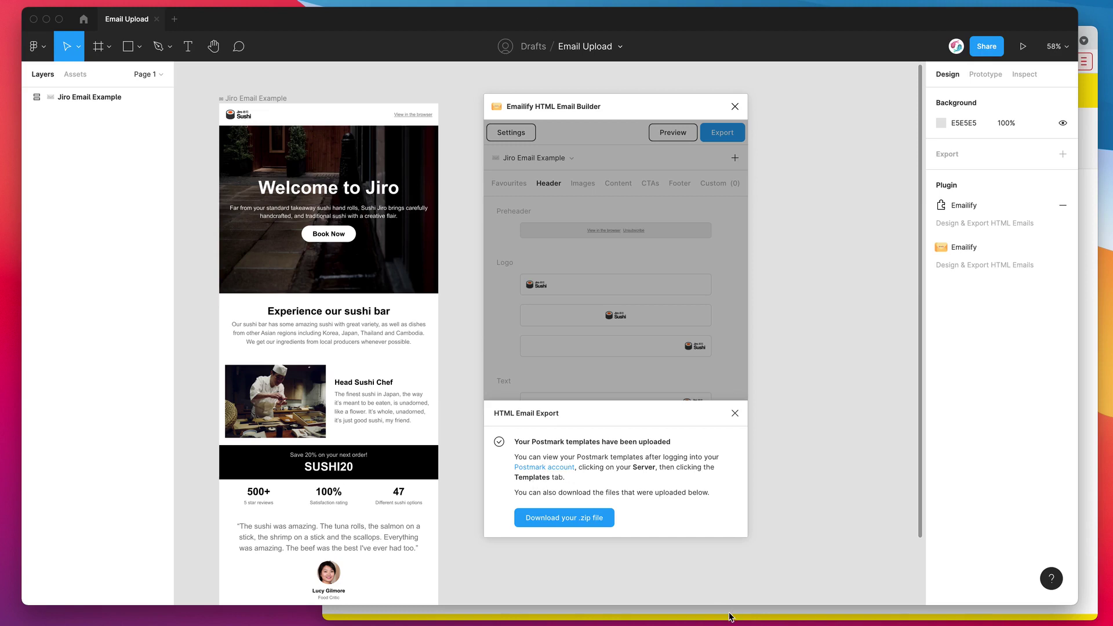
Open My First Server's Templates tab in Postmark through the Servers list
click(730, 617)
click(651, 482)
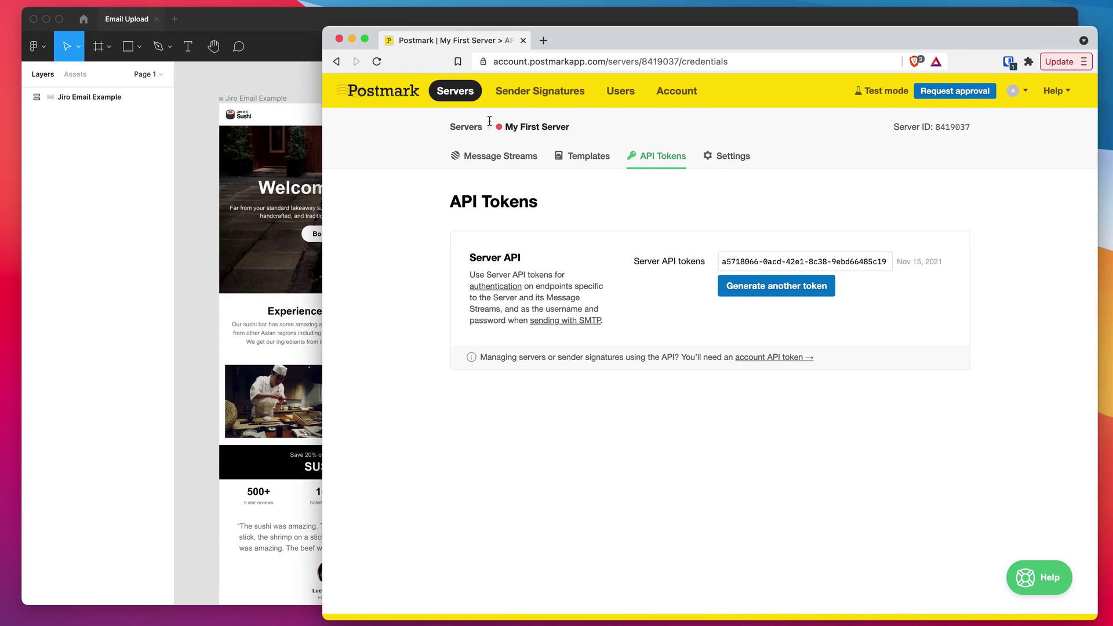
click(453, 93)
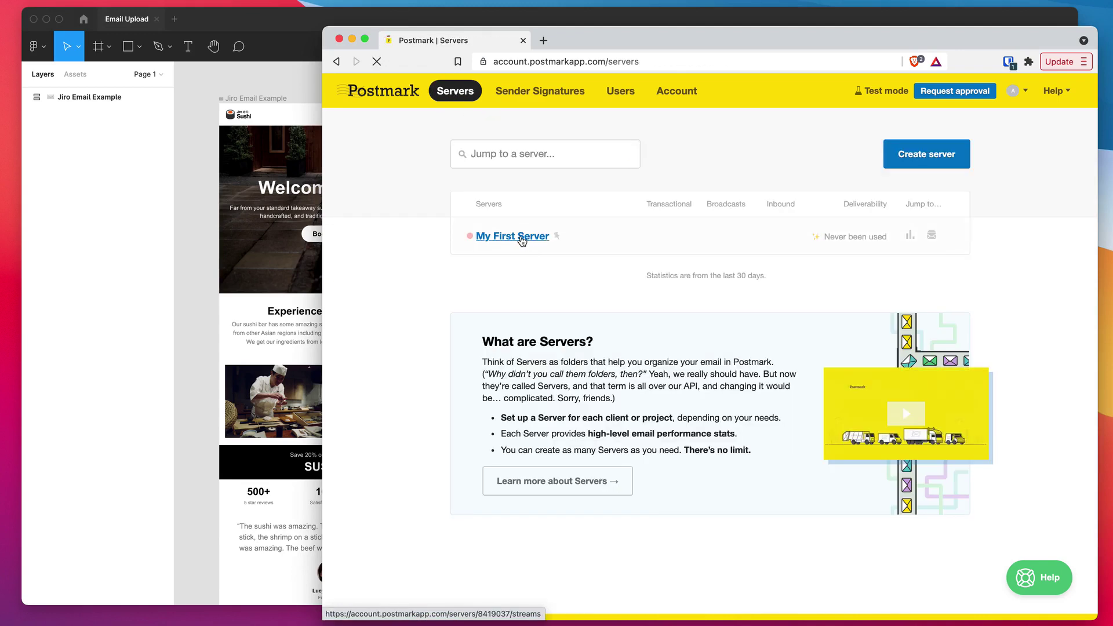
click(512, 239)
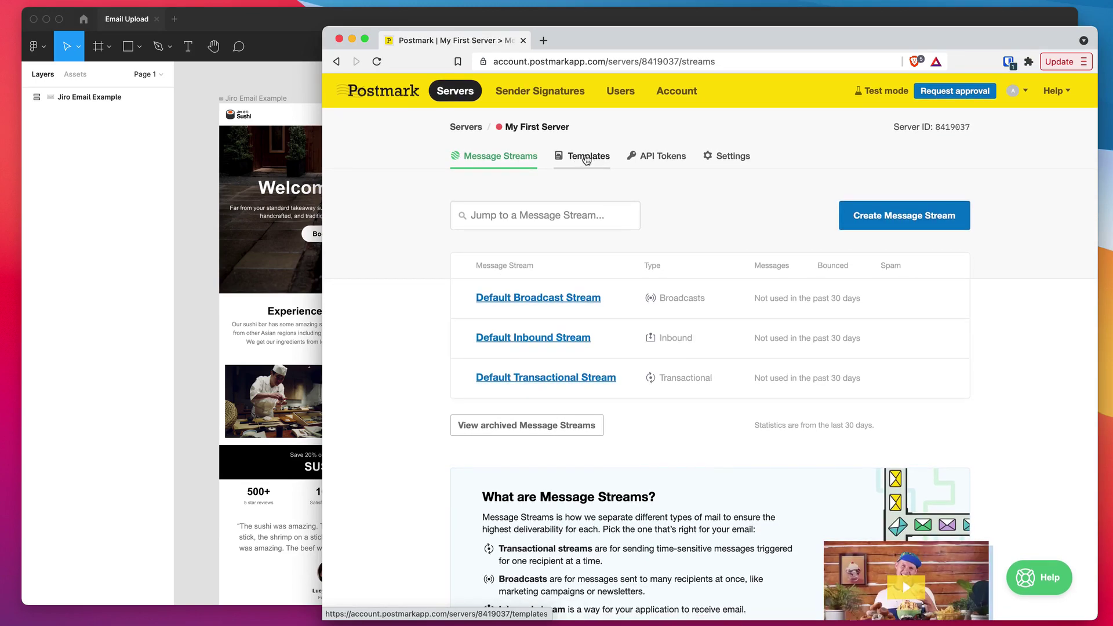
click(584, 160)
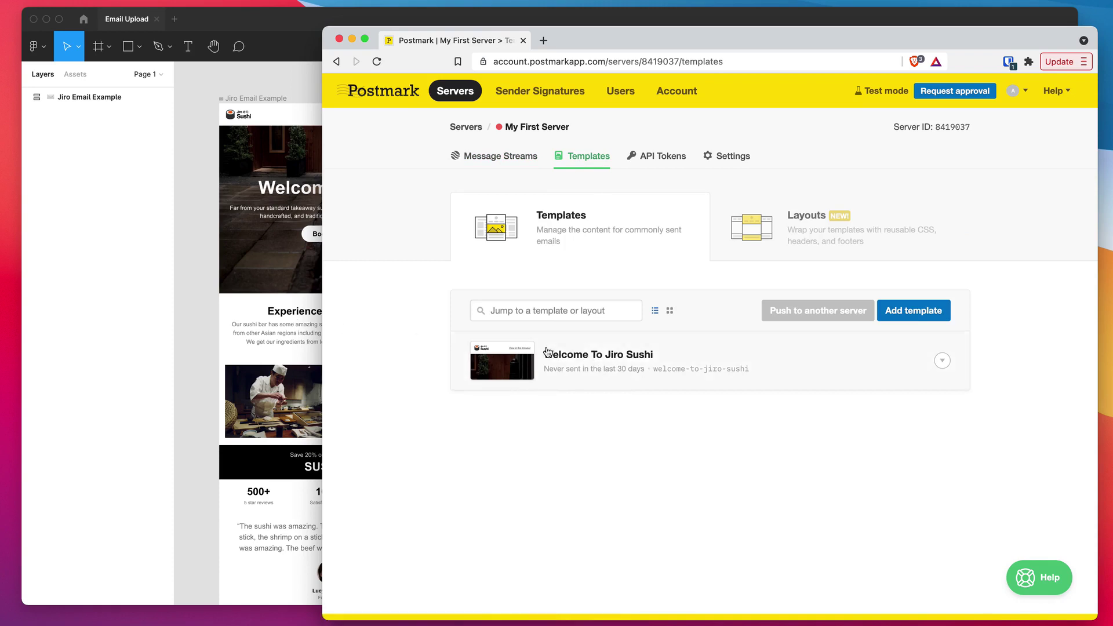
Open the Welcome To Jiro Sushi template and scroll through its imported HTML code
click(583, 358)
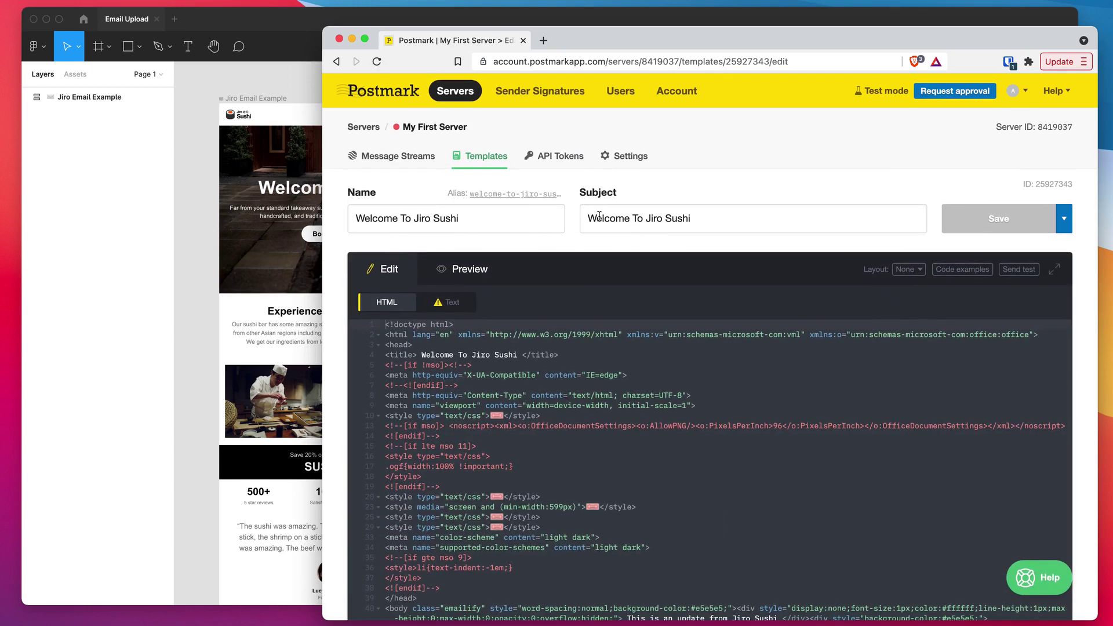
drag(718, 217, 575, 218)
click(571, 219)
scroll(572, 222, down, 3)
scroll(557, 302, down, 15)
scroll(548, 331, down, 8)
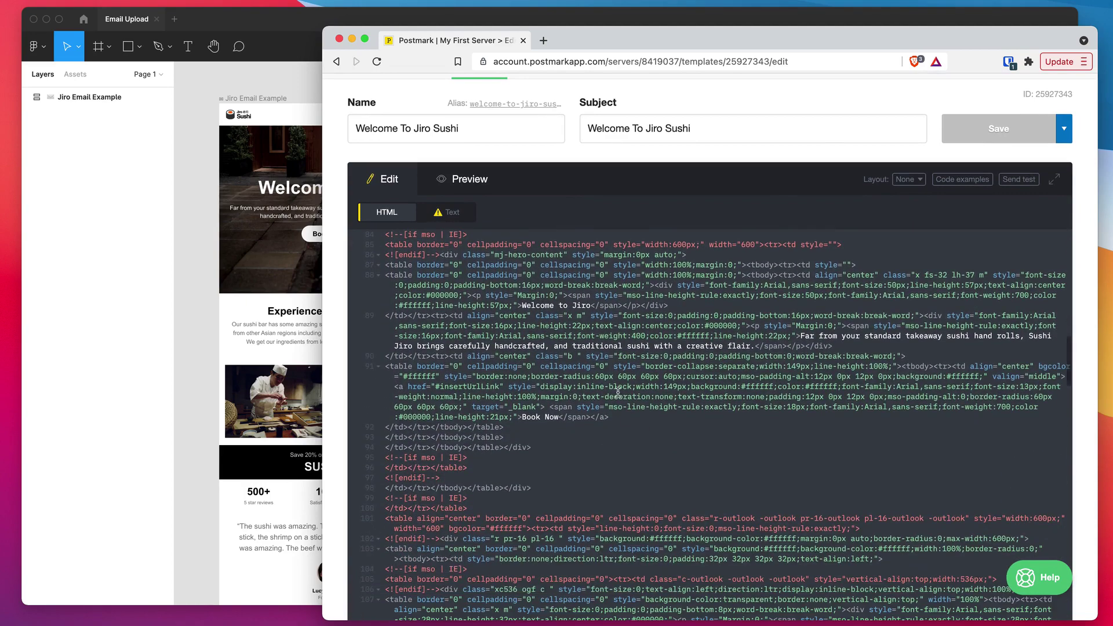
scroll(620, 397, down, 8)
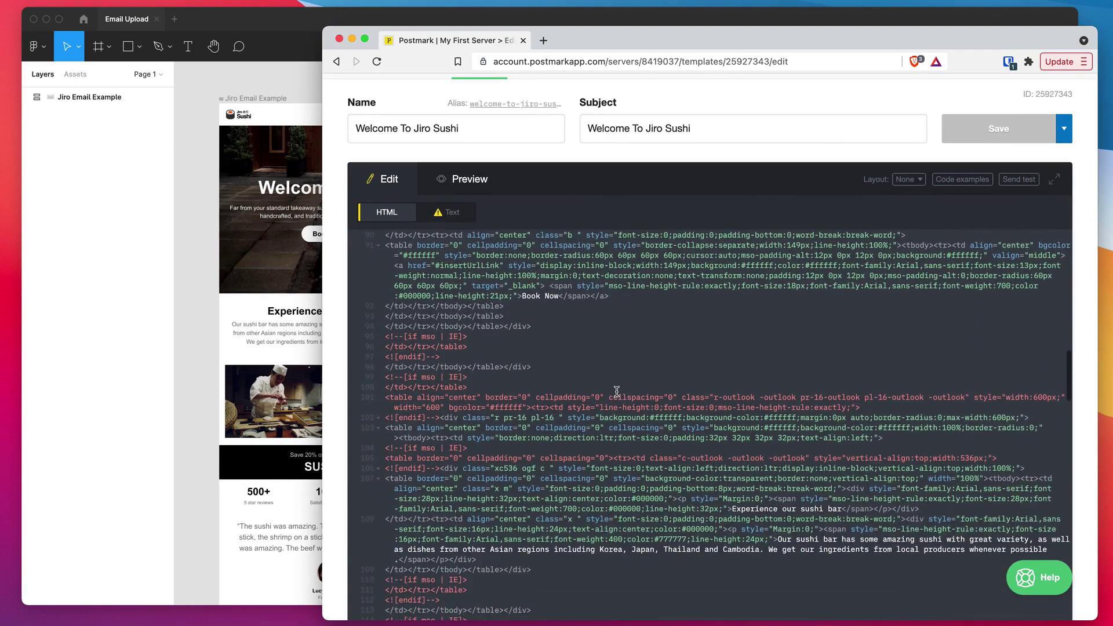
scroll(616, 393, down, 20)
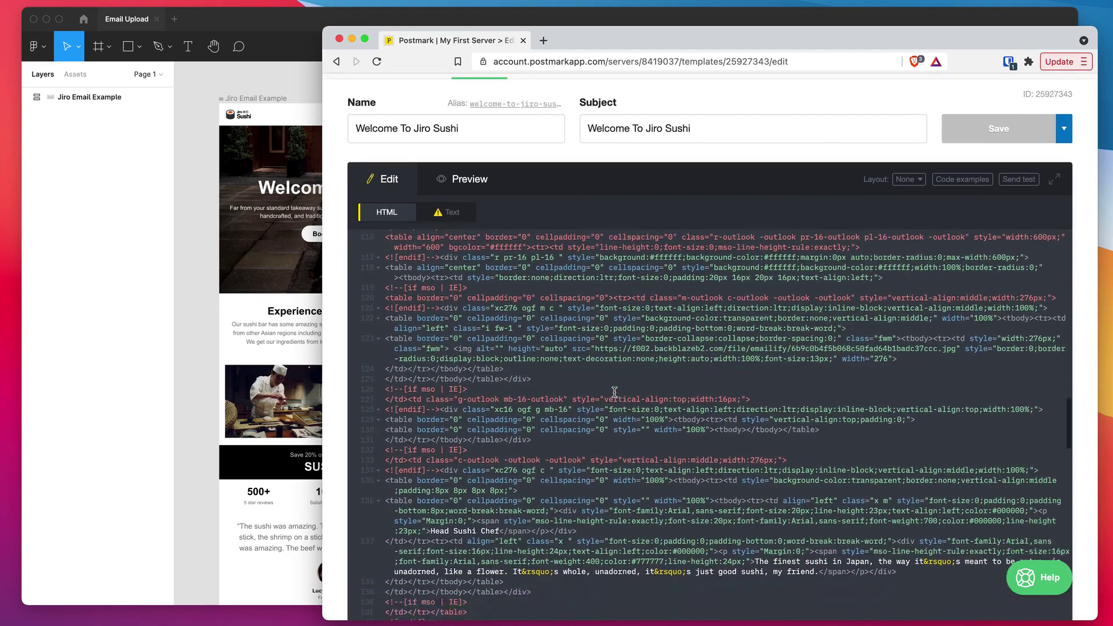
scroll(614, 393, up, 20)
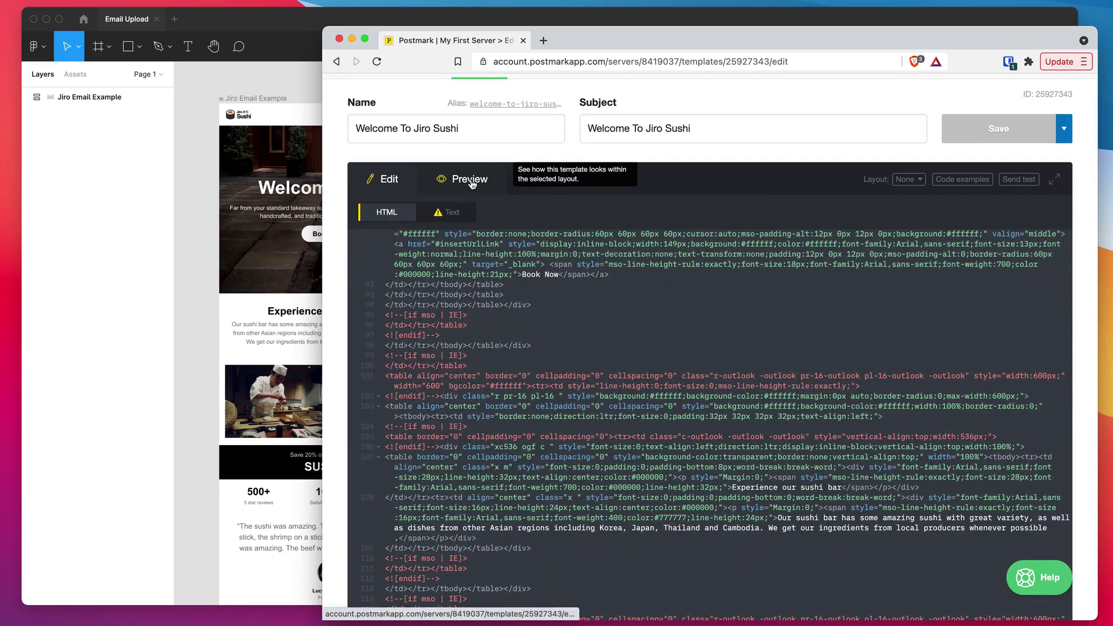
Switch to Preview and scroll down to the rendered 'Experience our sushi bar' section
click(469, 185)
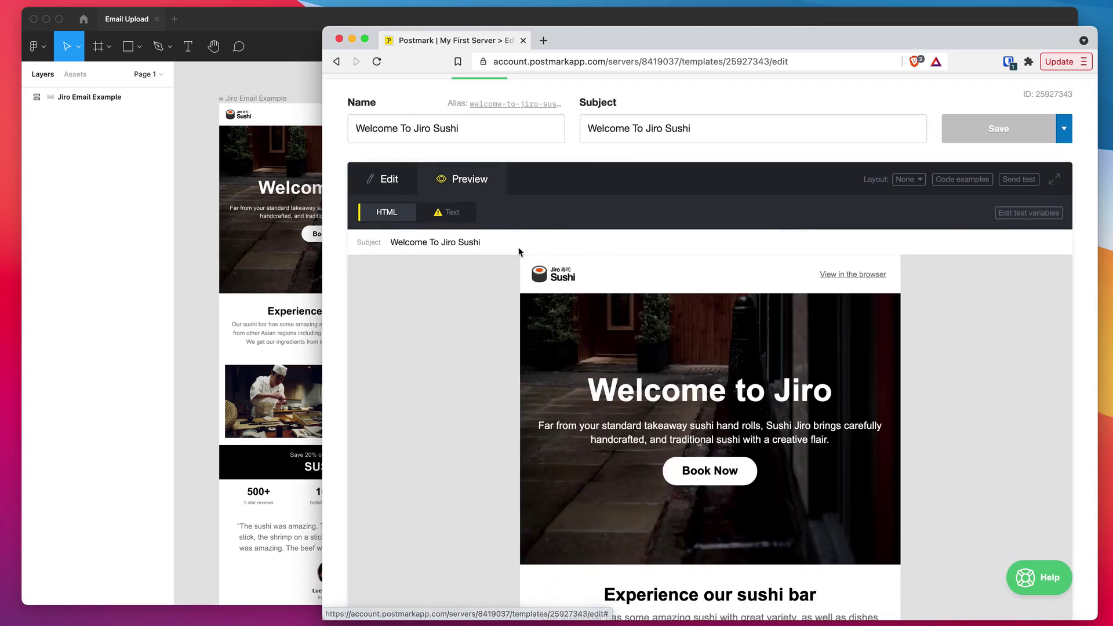
scroll(595, 413, down, 2)
mouse_move(586, 360)
mouse_down()
mouse_move(833, 411)
mouse_move(600, 364)
mouse_up()
click(803, 406)
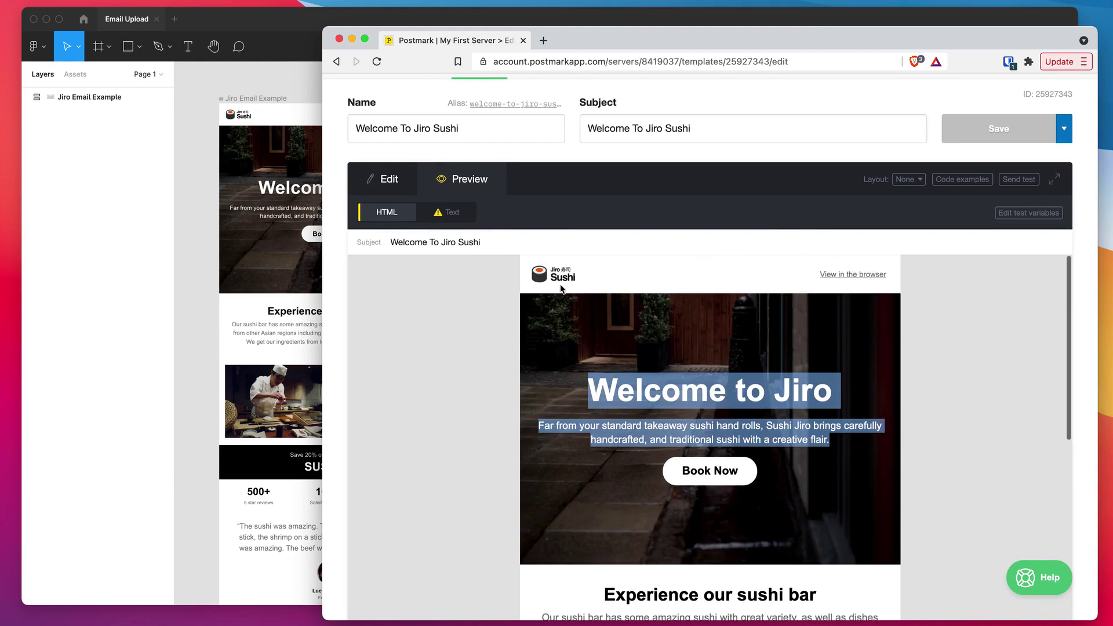
scroll(565, 296, down, 6)
scroll(594, 382, down, 1)
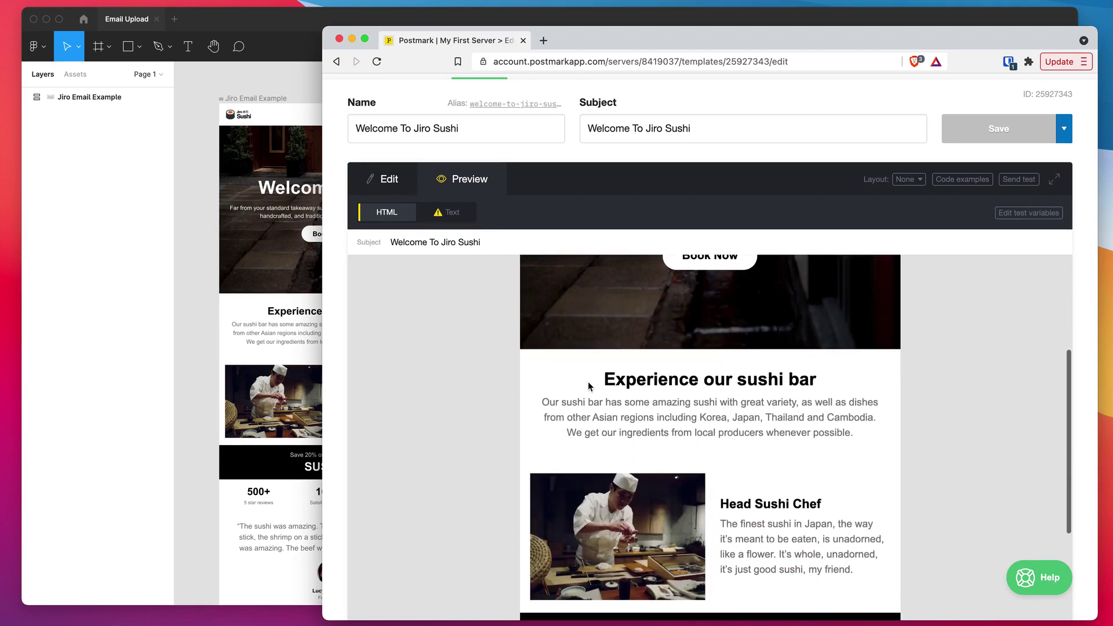
drag(603, 379, 858, 438)
click(870, 446)
click(595, 376)
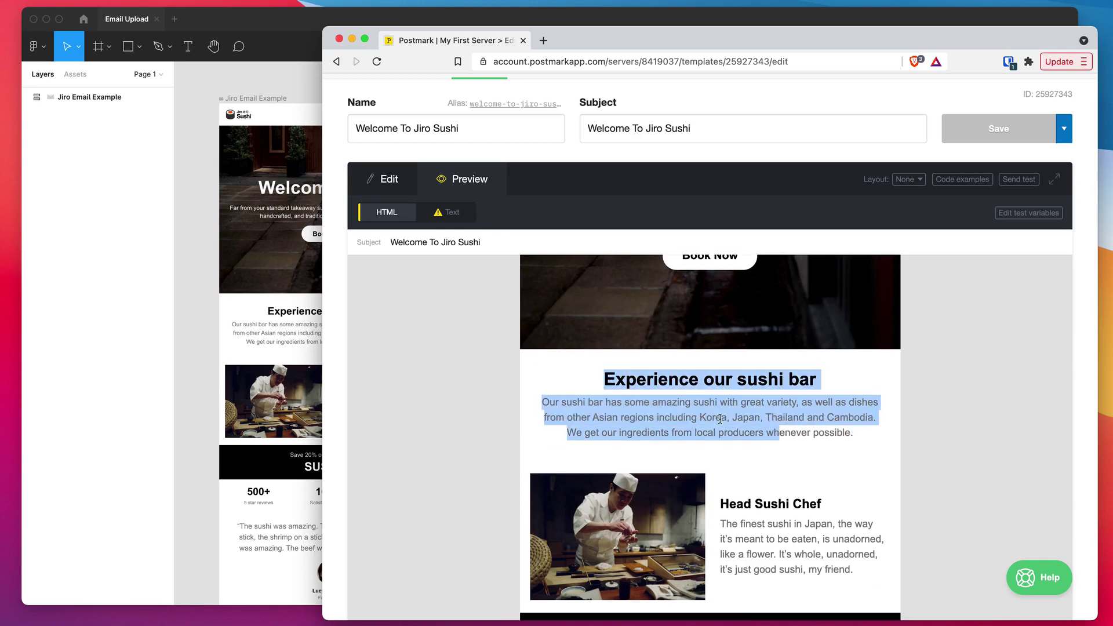
Check the Head Sushi Chef section, then scroll back up to the welcome heading
triple_click(751, 516)
click(752, 514)
scroll(753, 464, down, 5)
scroll(755, 451, up, 9)
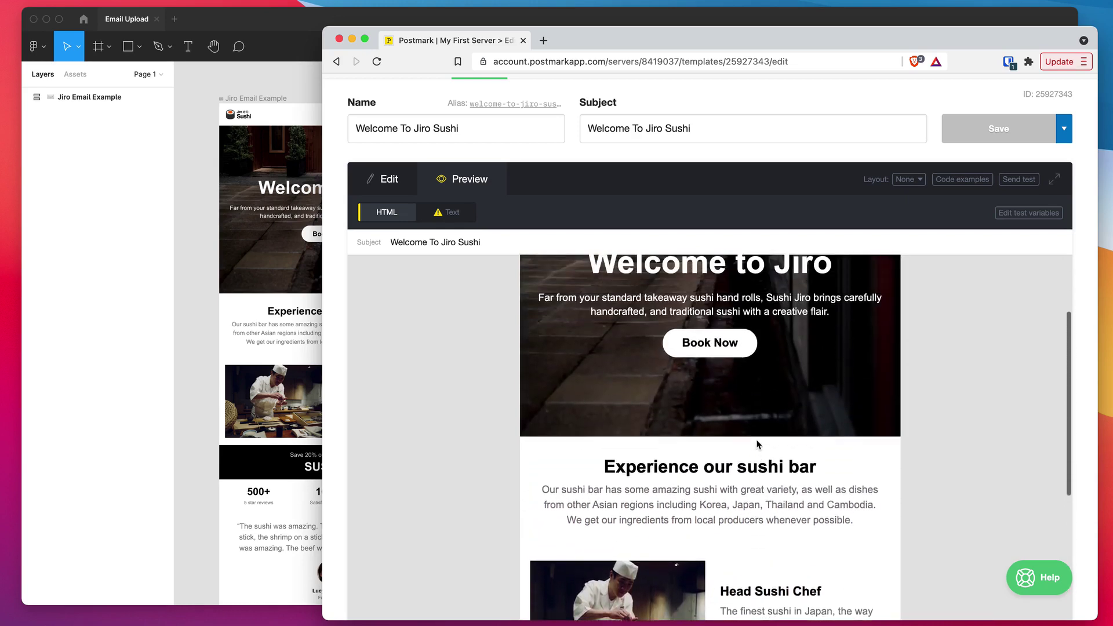
scroll(708, 335, up, 2)
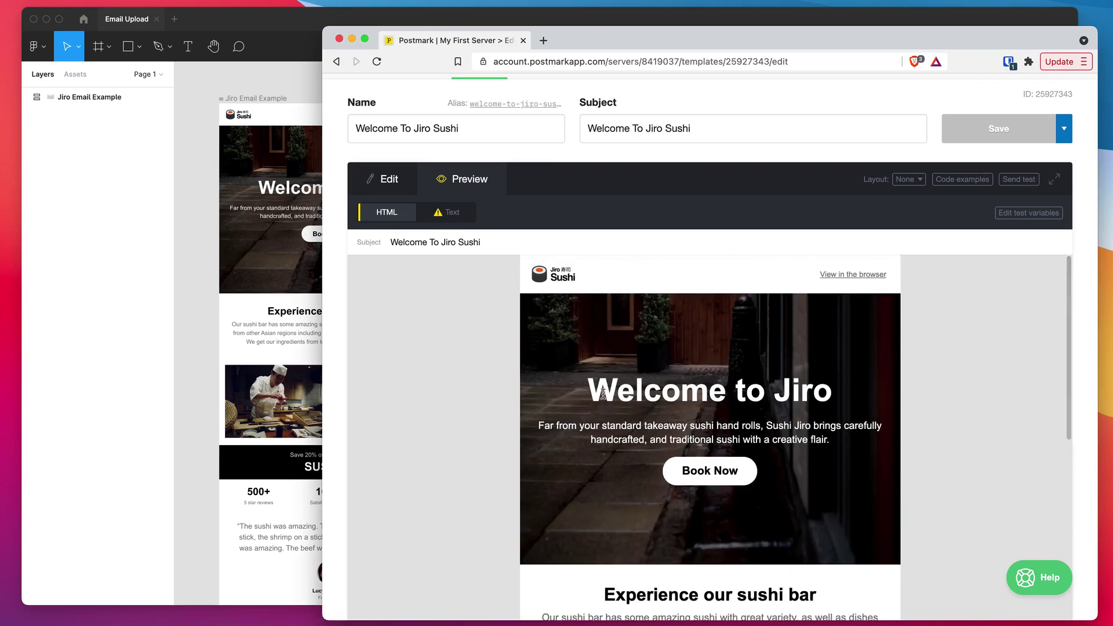
drag(585, 390, 797, 390)
click(797, 390)
scroll(753, 377, up, 2)
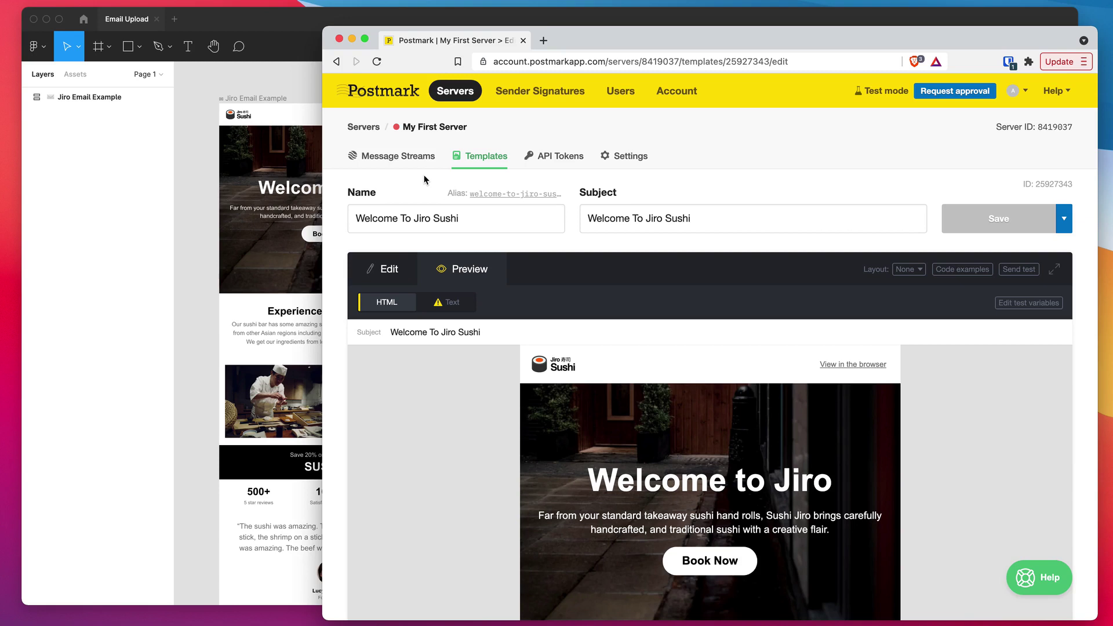
Go through Servers to My First Server's Templates, open Welcome To Jiro Sushi, then return to the list
click(463, 94)
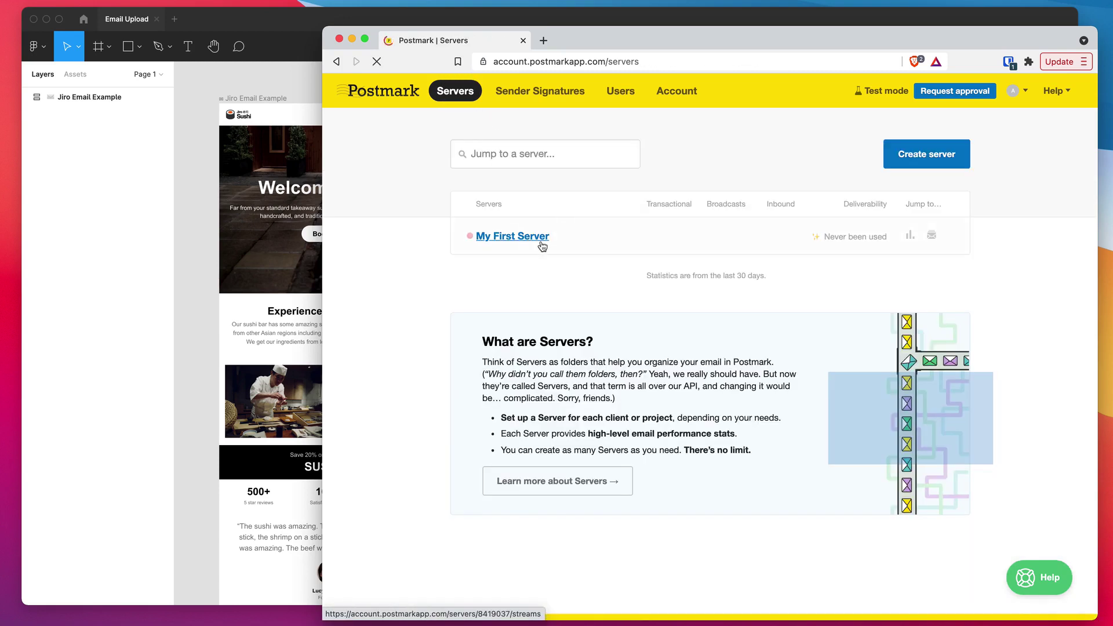
click(538, 244)
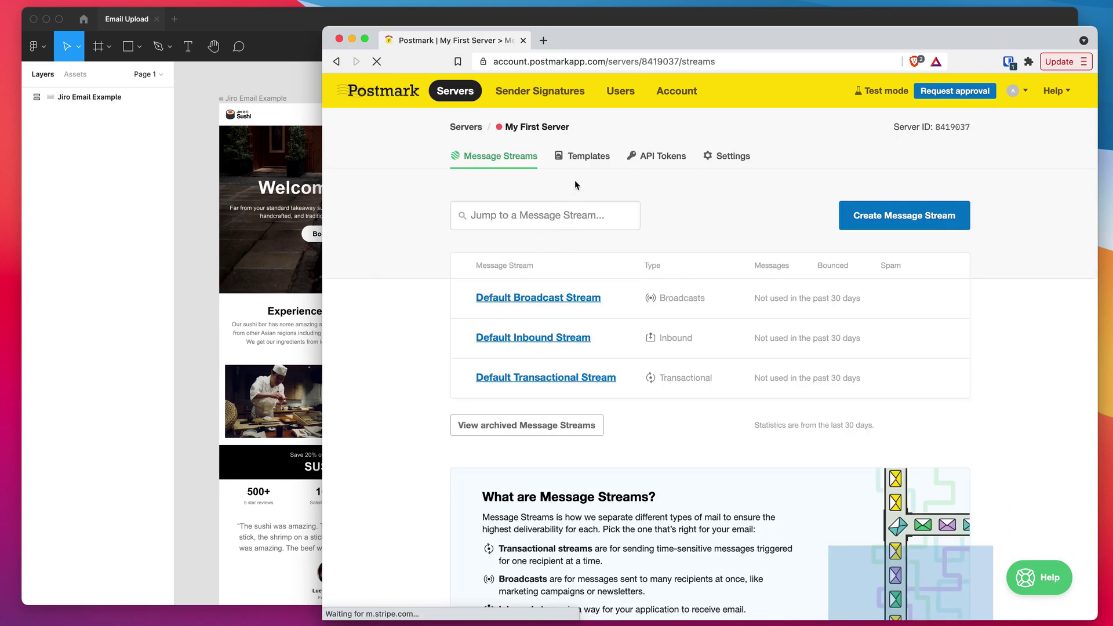
click(585, 156)
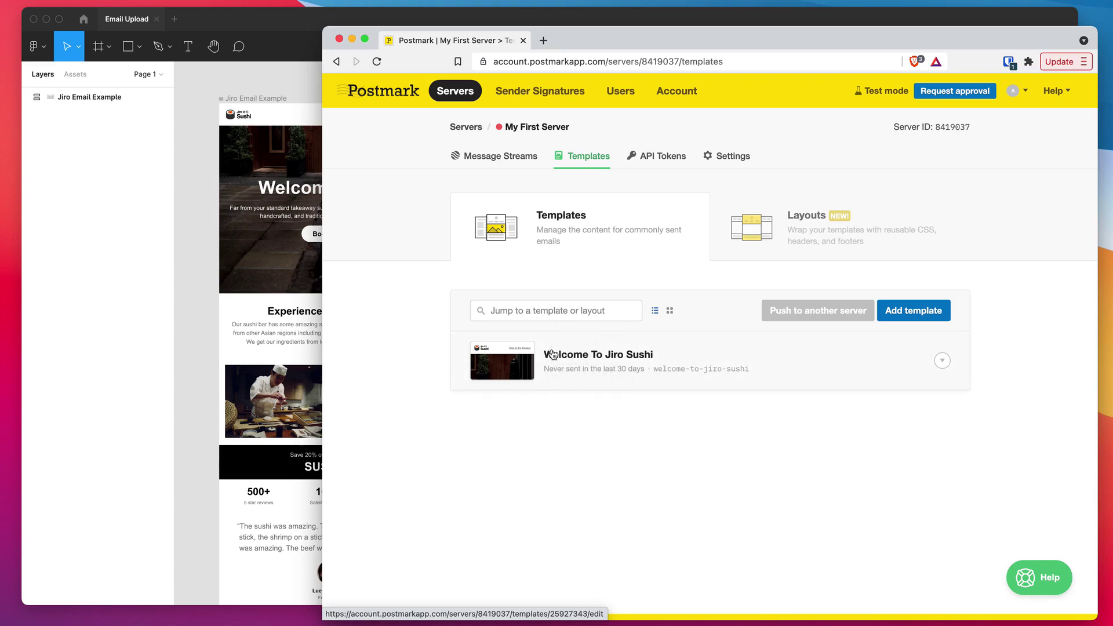
click(615, 356)
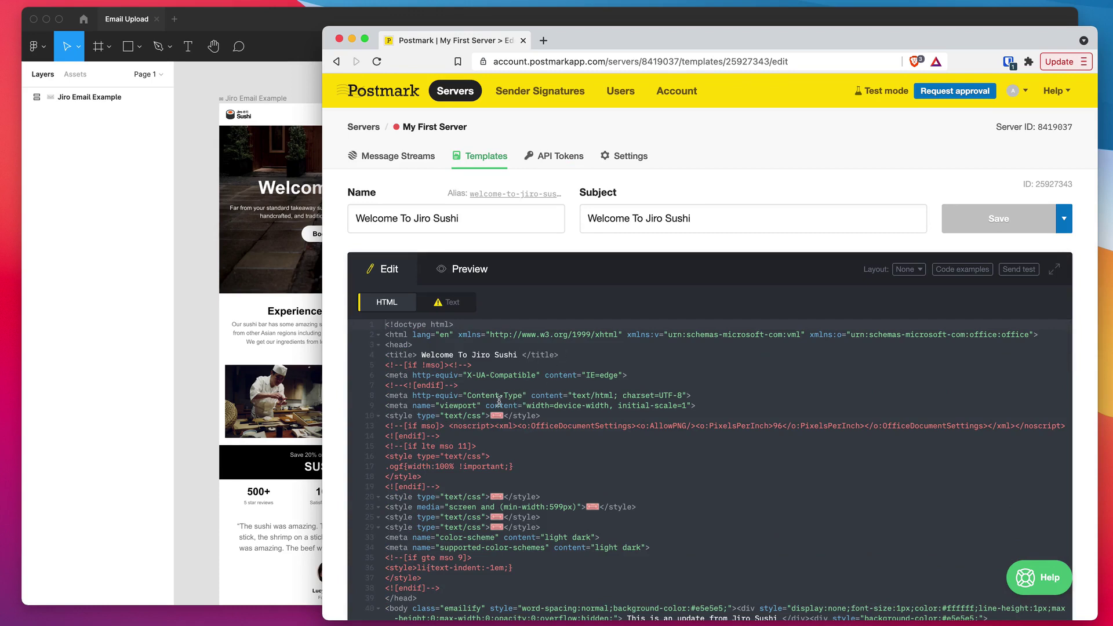
click(480, 160)
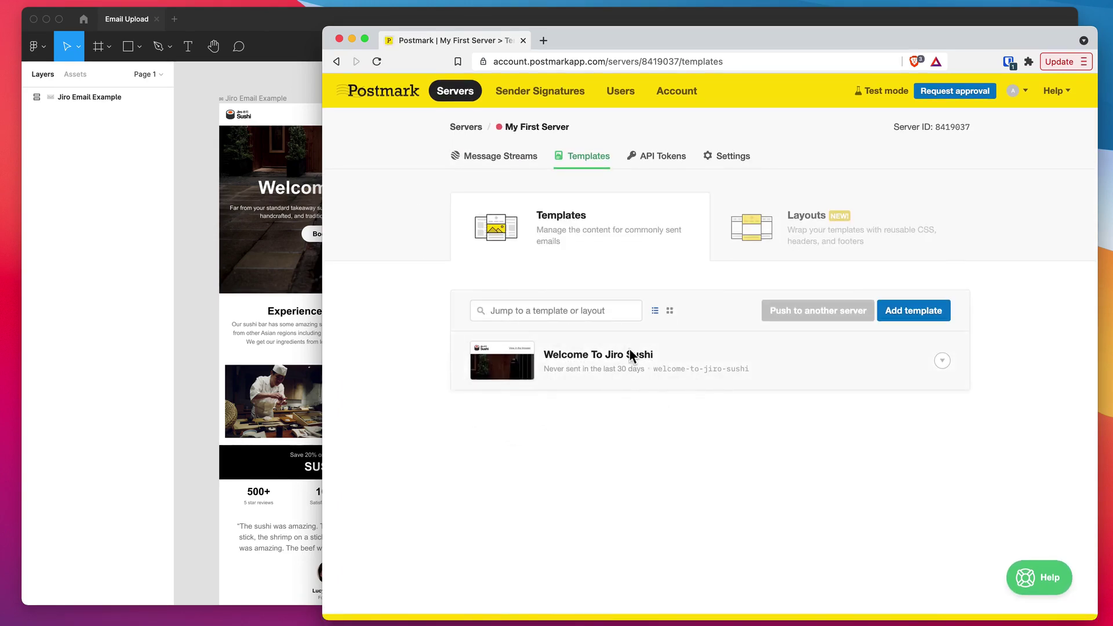
Delete the Welcome To Jiro Sushi template from My First Server and confirm the deletion
click(942, 361)
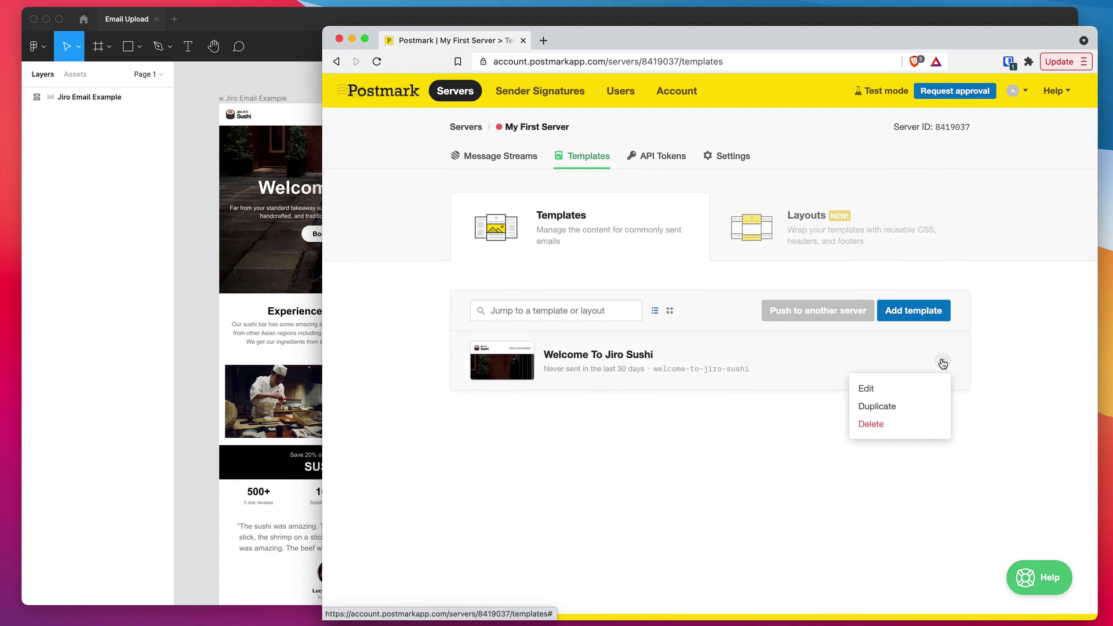
click(871, 426)
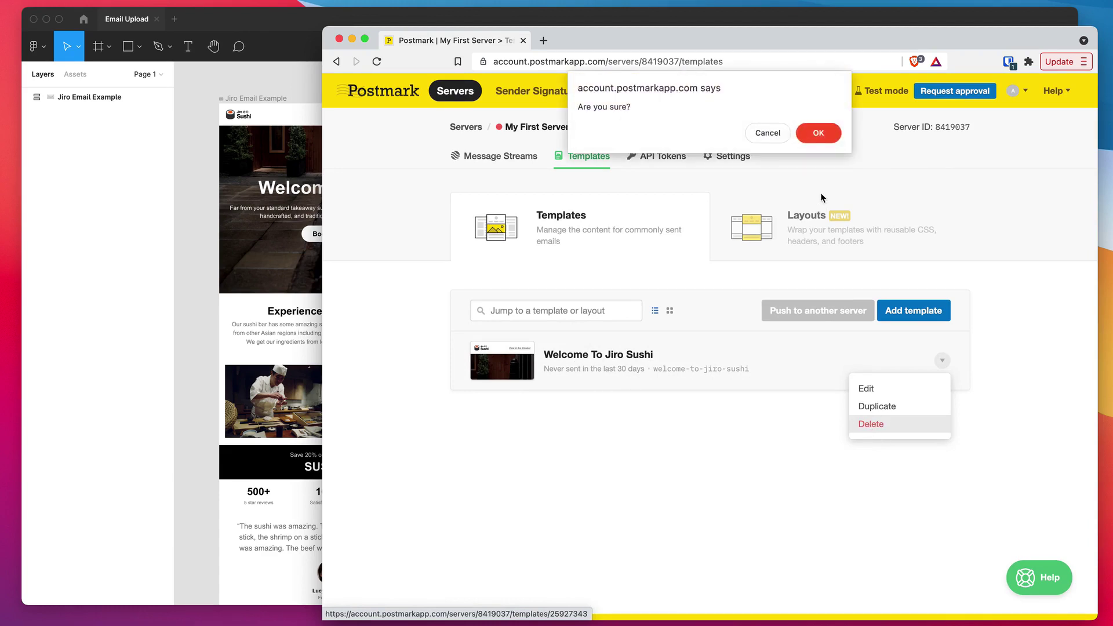
click(817, 133)
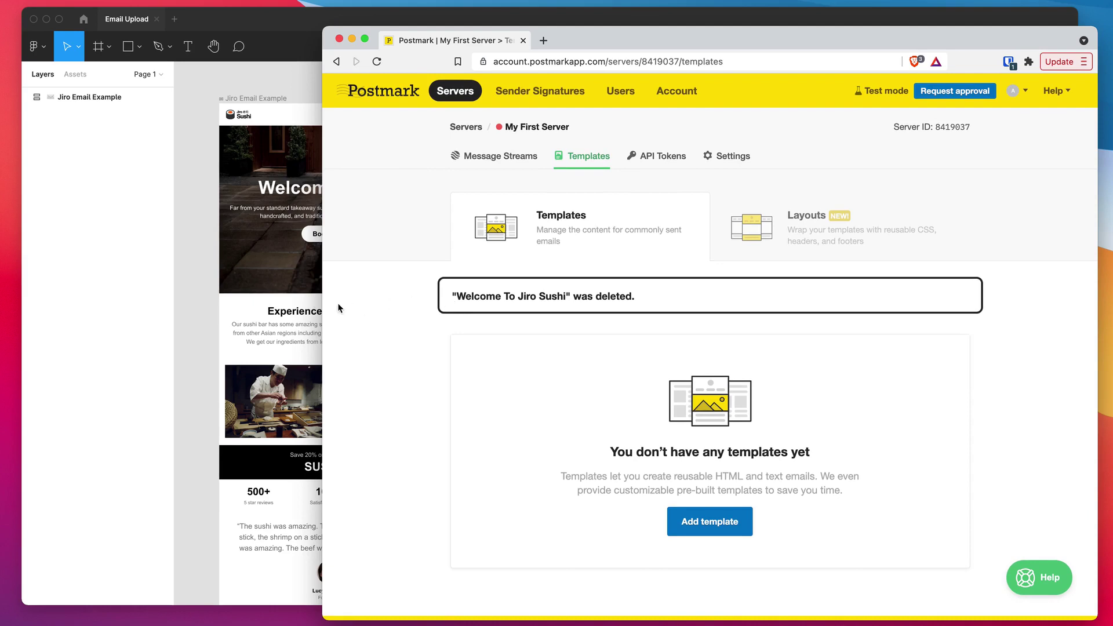
Return to the Figma Email Upload file and shift the Emailify upload-success window up and left
click(297, 306)
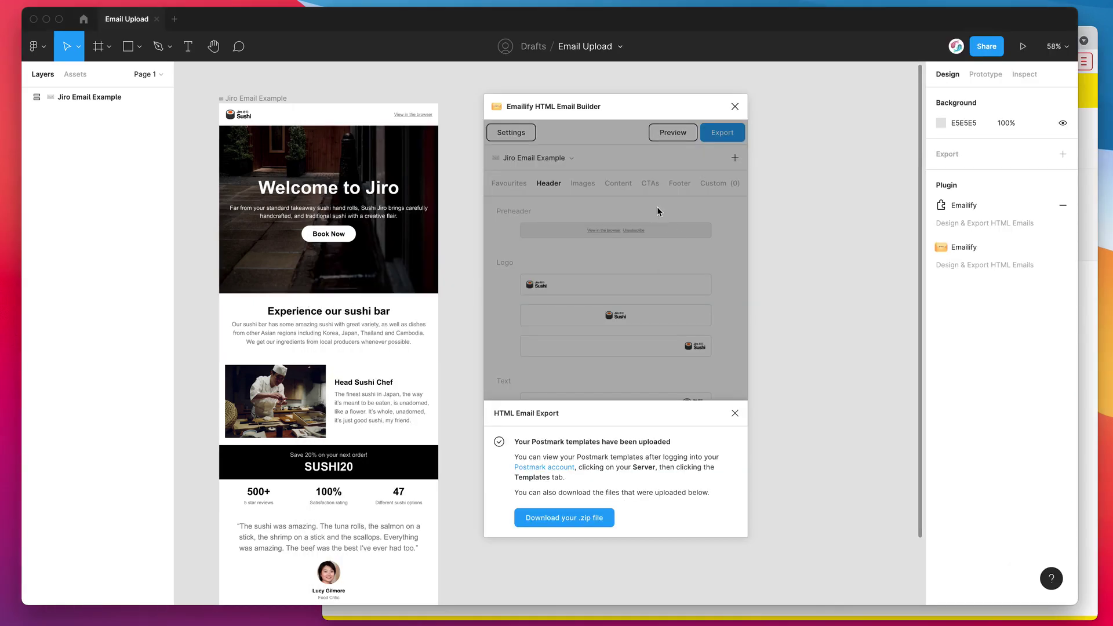
drag(658, 105, 647, 94)
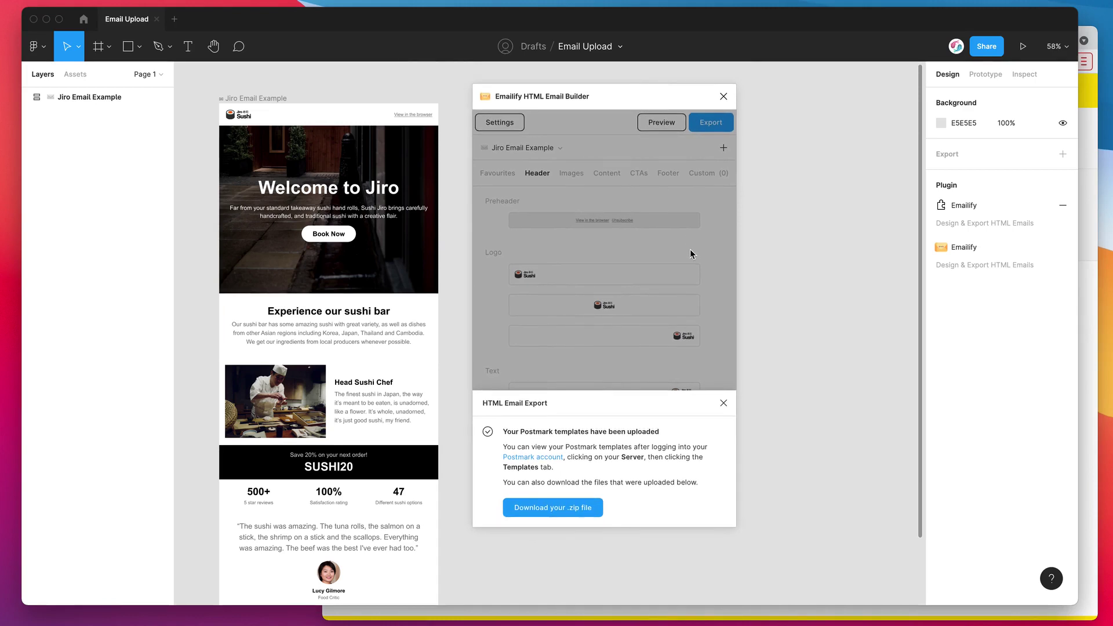